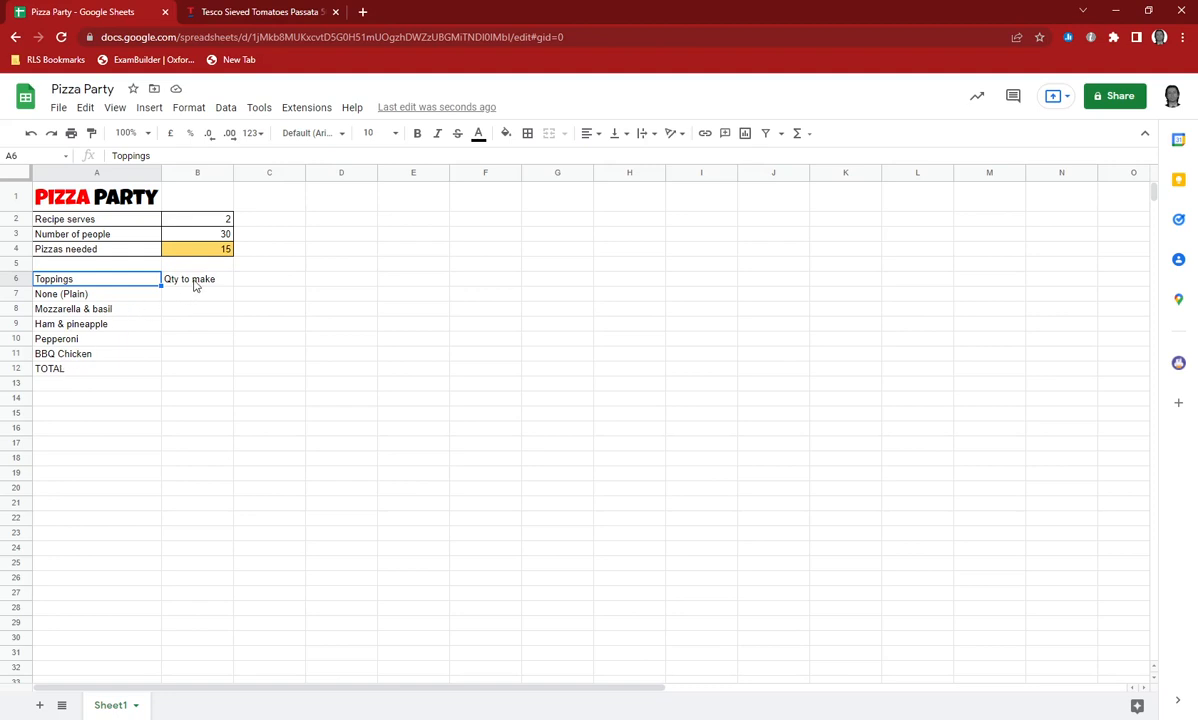
Bold the Toppings and Qty to make headers, and make the TOTAL label in A12 bold and right-aligned.
{"action": "left_click_drag", "start_coordinate": [185, 279], "coordinate": [133, 283]}
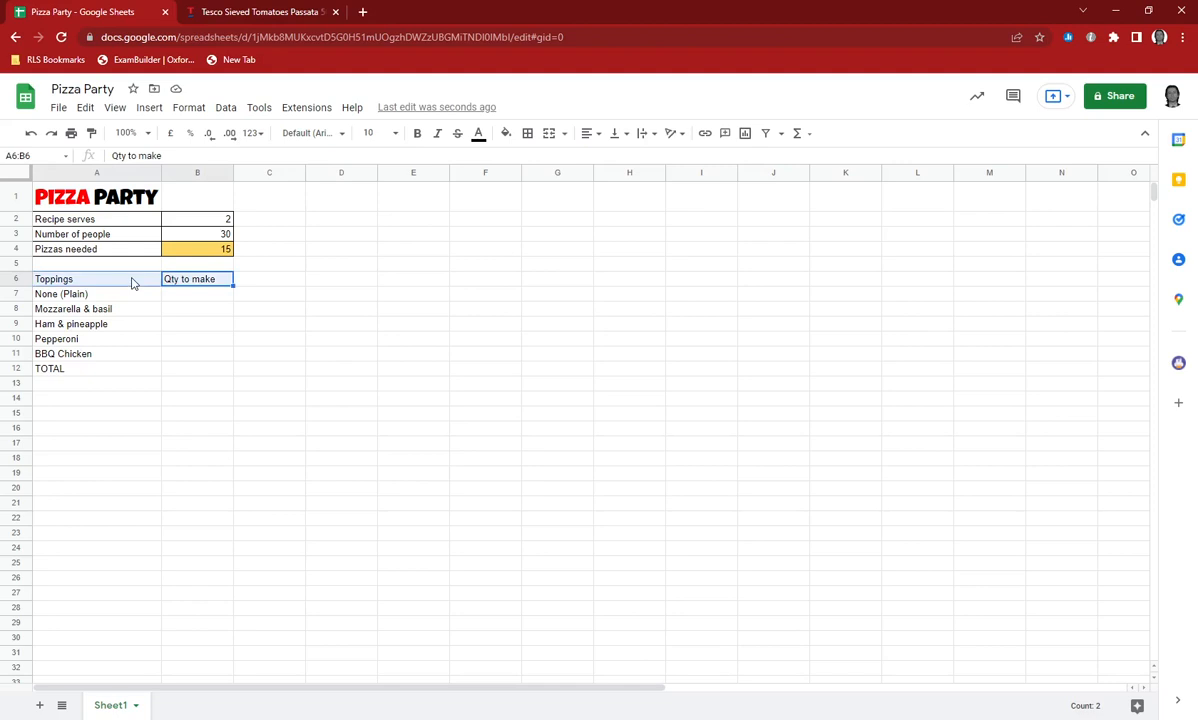
{"action": "key", "text": "ctrl+b"}
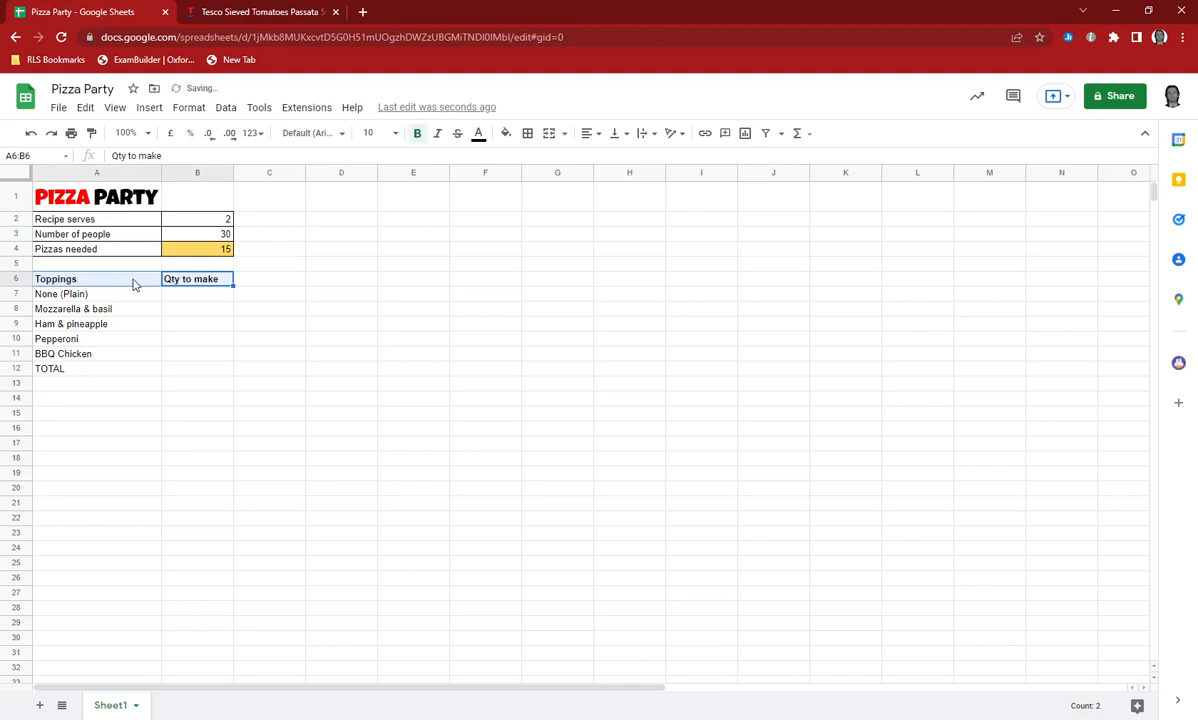
{"action": "left_click", "coordinate": [90, 370]}
{"action": "key", "text": "ctrl+b"}
{"action": "left_click", "coordinate": [588, 133]}
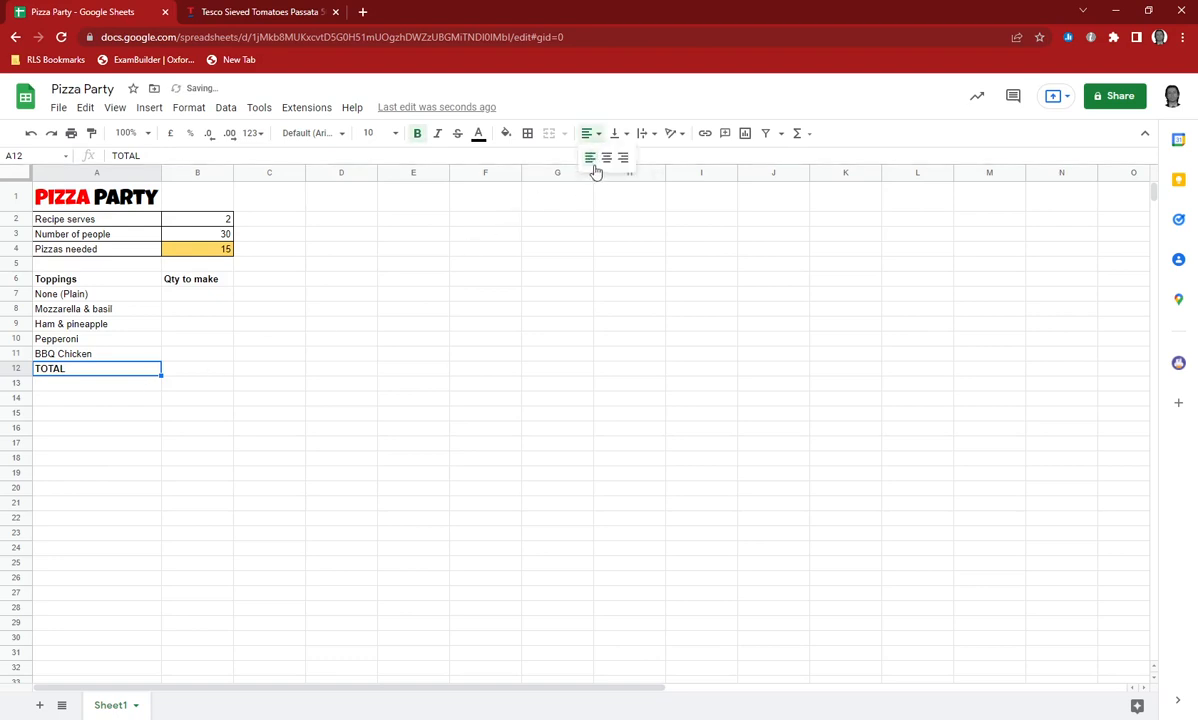
{"action": "left_click", "coordinate": [623, 158]}
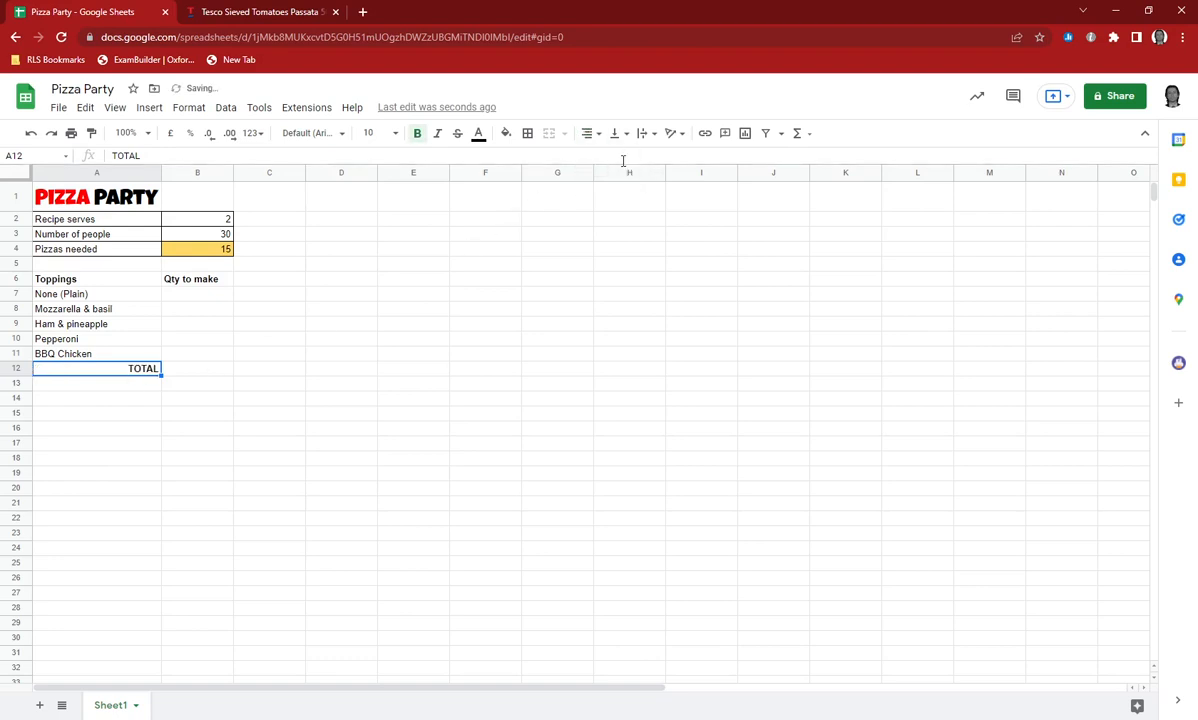
Apply borders around and between all cells of the toppings table, A6:B12.
{"action": "left_click_drag", "start_coordinate": [80, 285], "coordinate": [203, 372]}
{"action": "left_click", "coordinate": [528, 133]}
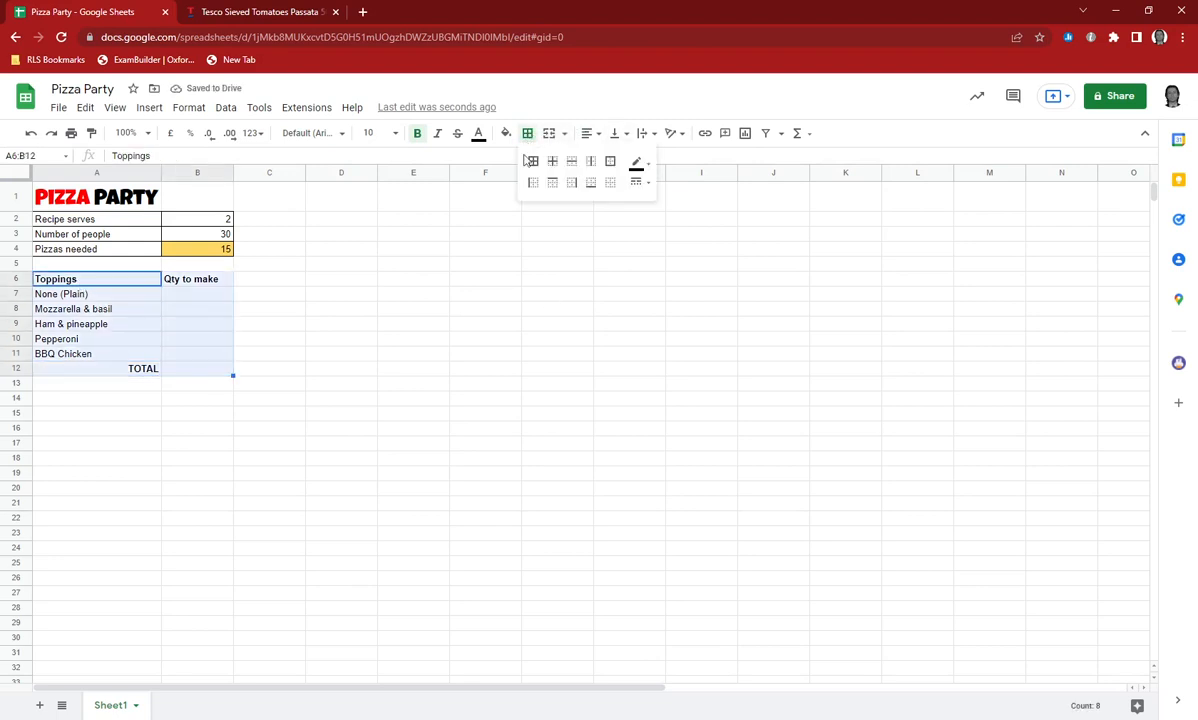
{"action": "left_click", "coordinate": [533, 161]}
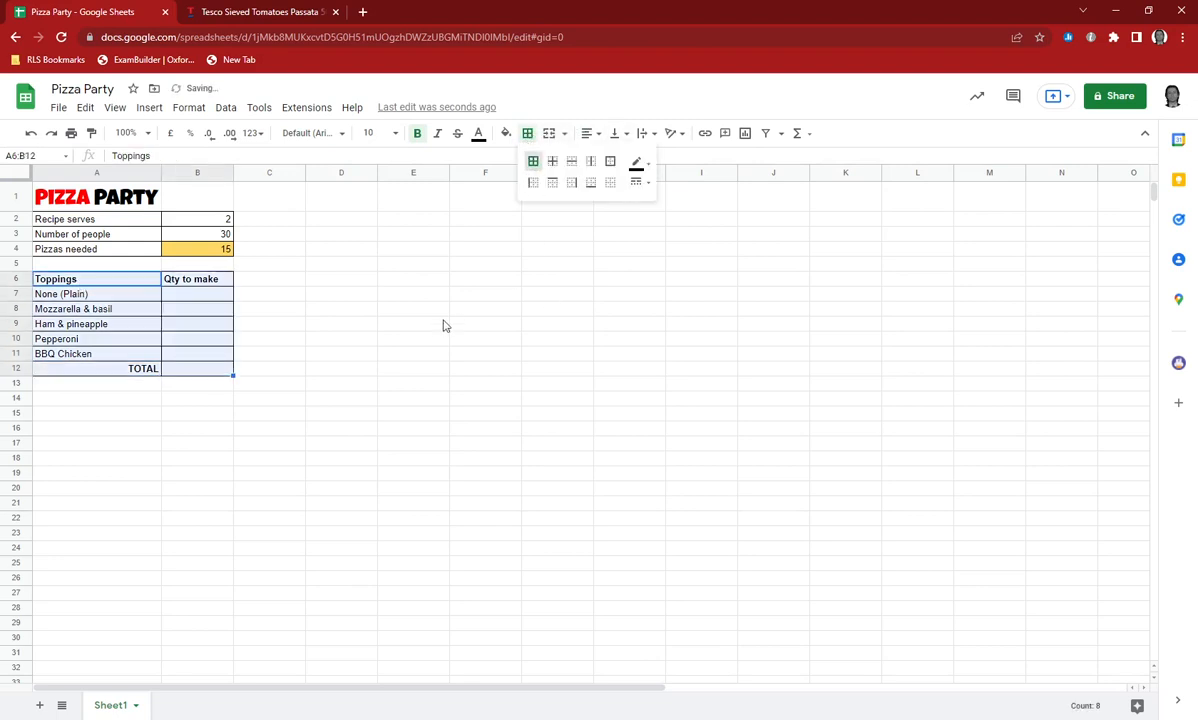
Fill in the Qty to make values in B7:B11 with 4, 3, 2, 2 and 3.
{"action": "left_click", "coordinate": [120, 300]}
{"action": "left_click", "coordinate": [180, 302]}
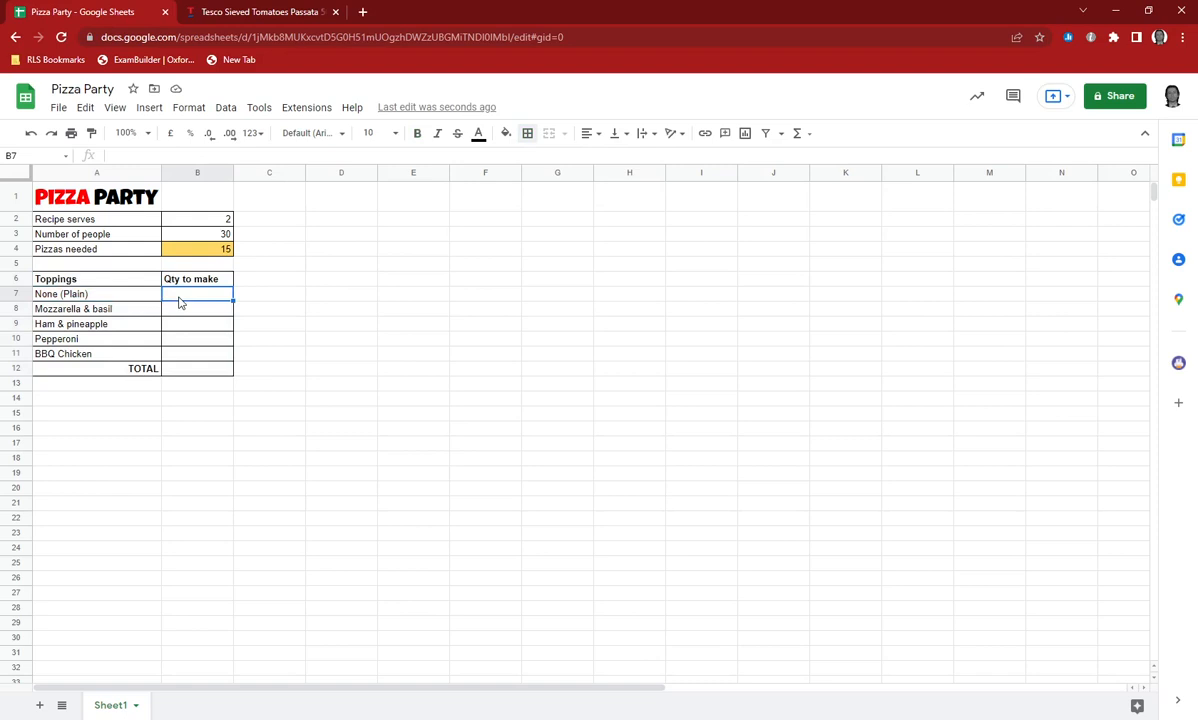
{"action": "type", "text": "4"}
{"action": "key", "text": "Return"}
{"action": "type", "text": "3"}
{"action": "key", "text": "Return"}
{"action": "type", "text": "2"}
{"action": "key", "text": "Return"}
{"action": "type", "text": "2"}
{"action": "key", "text": "Return"}
{"action": "type", "text": "3"}
{"action": "key", "text": "Return"}
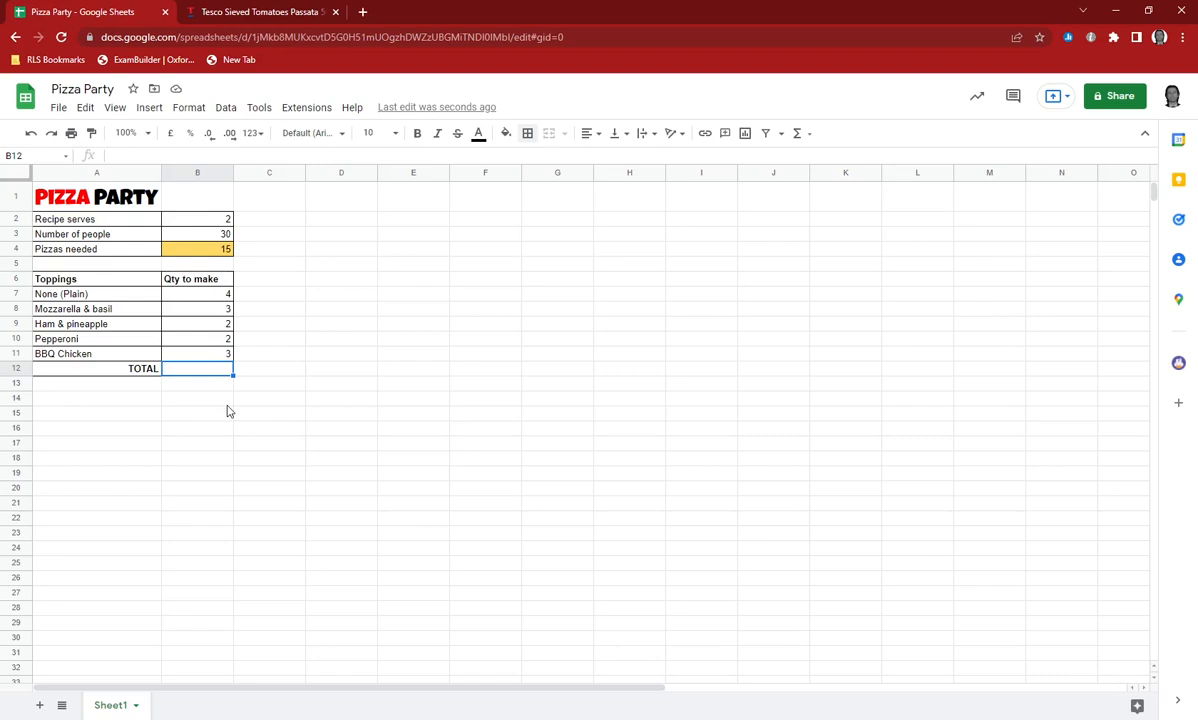
Total the topping quantities in B12 with the formula =SUM(B7:B11).
{"action": "type", "text": "="}
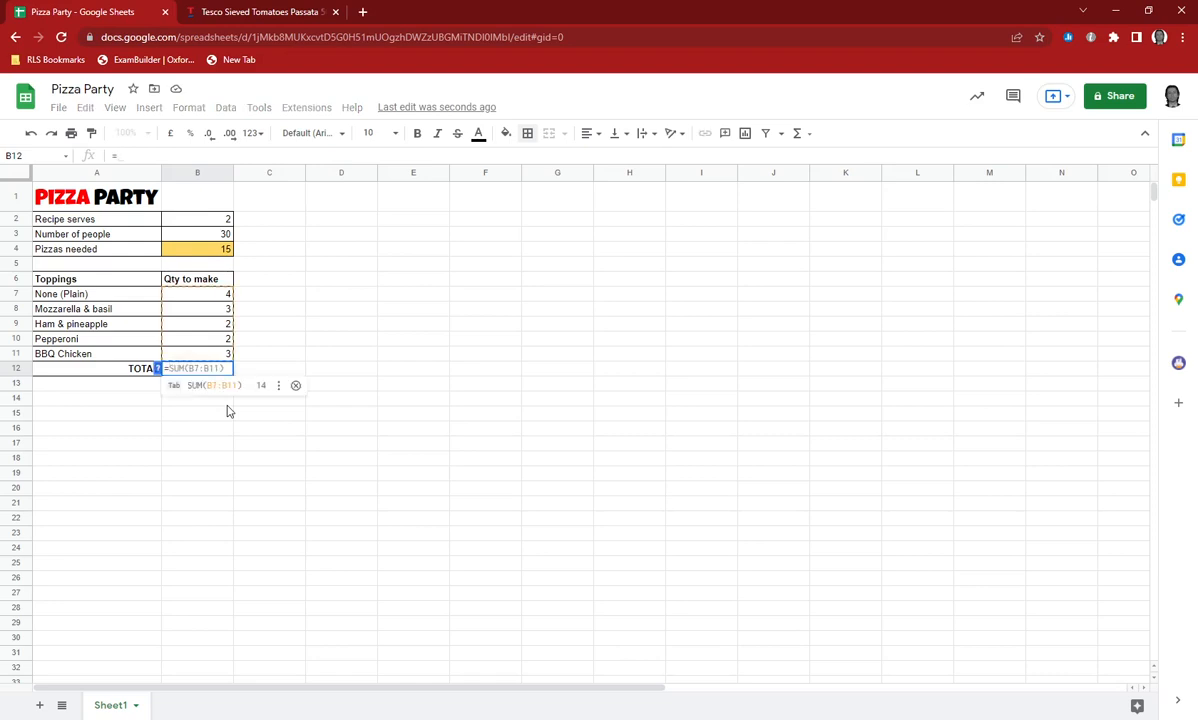
{"action": "type", "text": "SUM"}
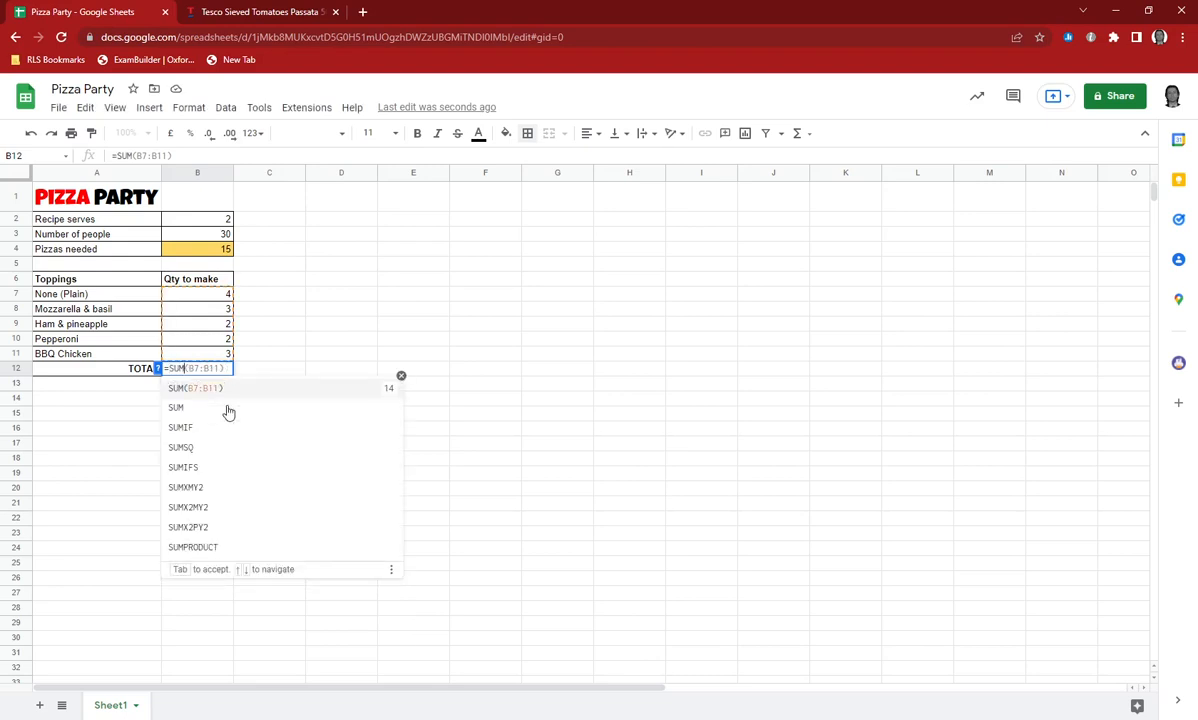
{"action": "type", "text": "("}
{"action": "left_click_drag", "start_coordinate": [211, 298], "coordinate": [217, 350]}
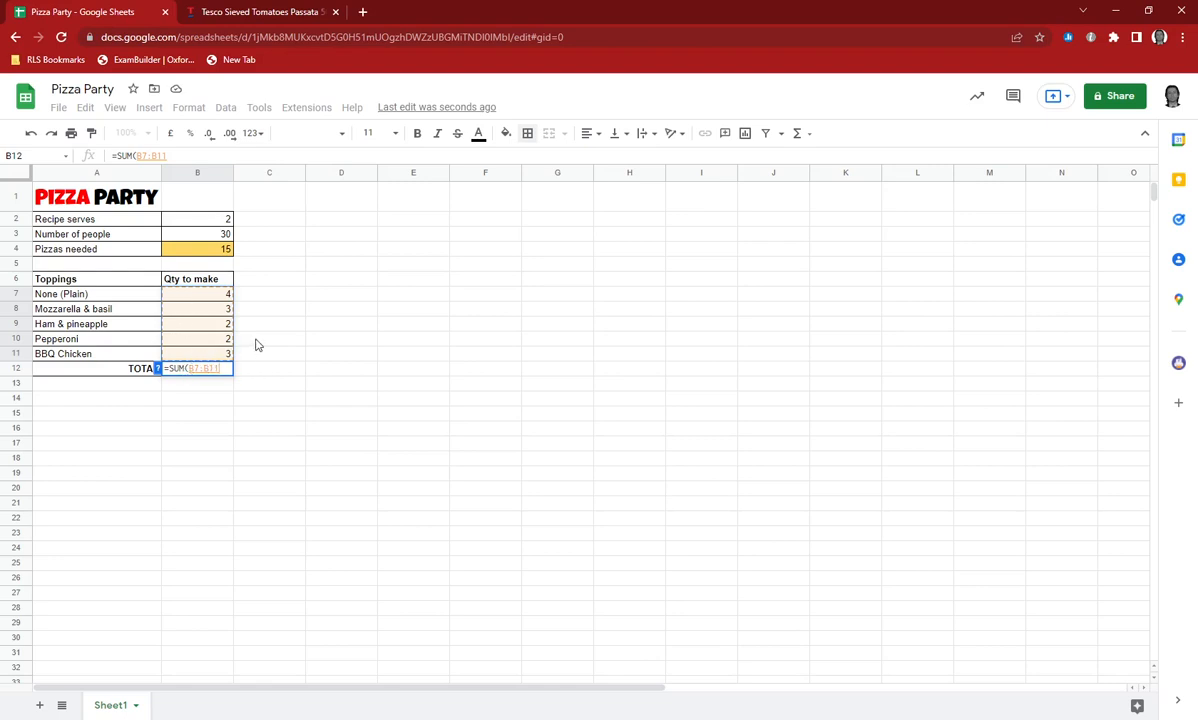
{"action": "type", "text": ")"}
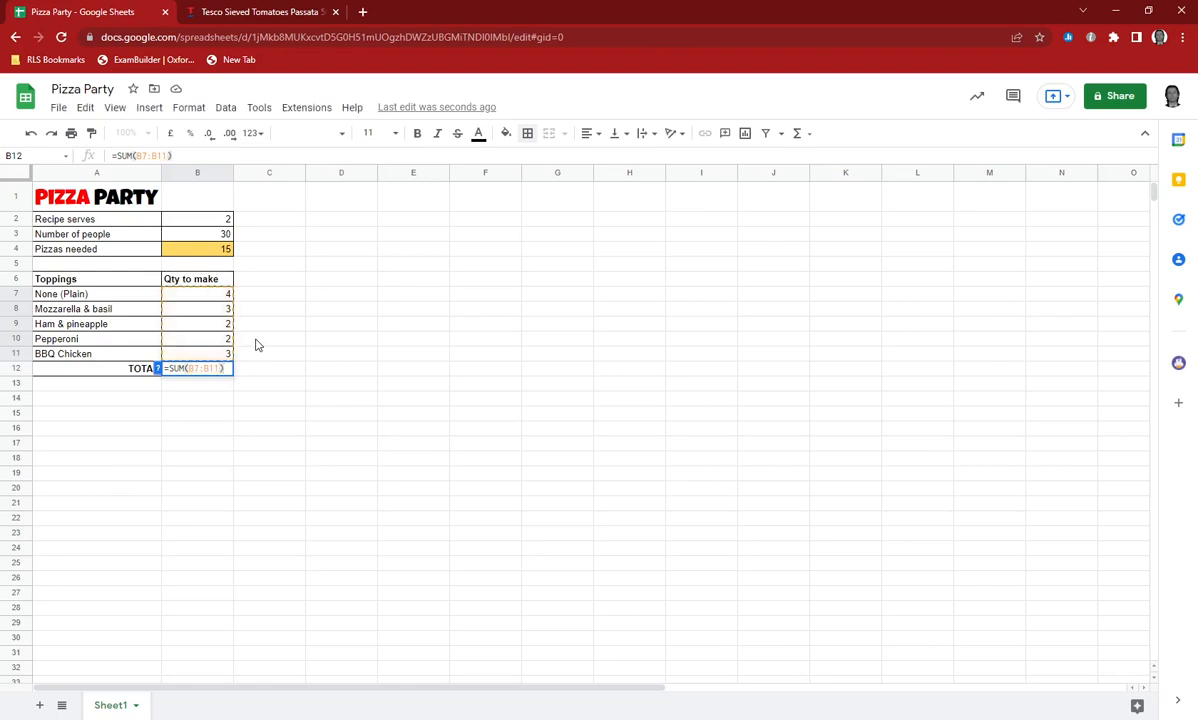
{"action": "key", "text": "Return"}
{"action": "key", "text": "Up"}
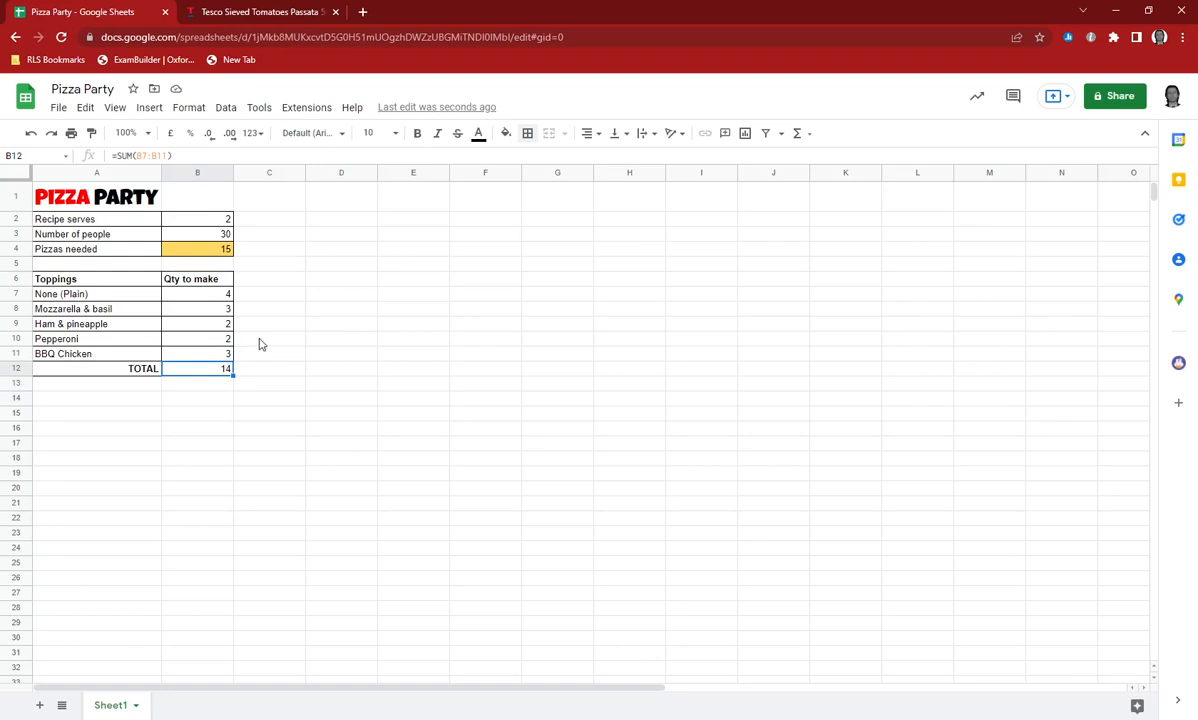
Try replacing the total in B12 with the cell-by-cell addition =B7+B8+B9+B10+B11, and discard it.
{"action": "type", "text": "="}
{"action": "left_click", "coordinate": [200, 296]}
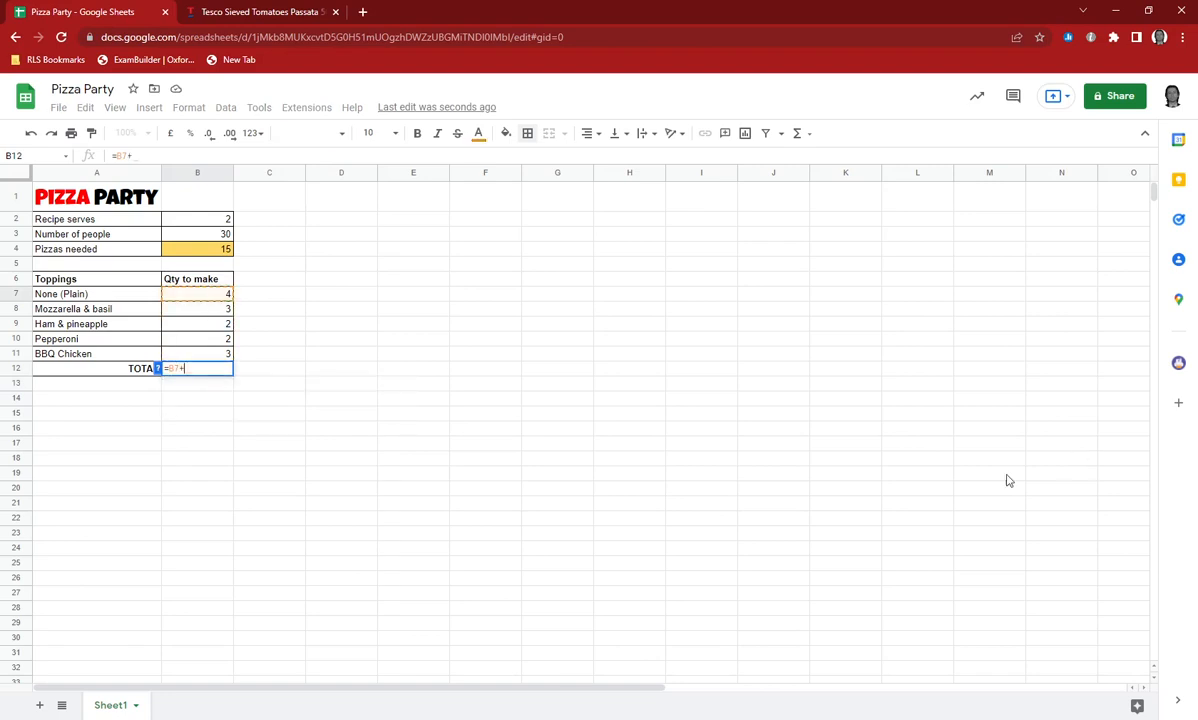
{"action": "type", "text": "+"}
{"action": "left_click", "coordinate": [206, 310]}
{"action": "type", "text": "+"}
{"action": "left_click", "coordinate": [204, 327]}
{"action": "type", "text": "+"}
{"action": "left_click", "coordinate": [200, 340]}
{"action": "type", "text": "+"}
{"action": "left_click", "coordinate": [200, 354]}
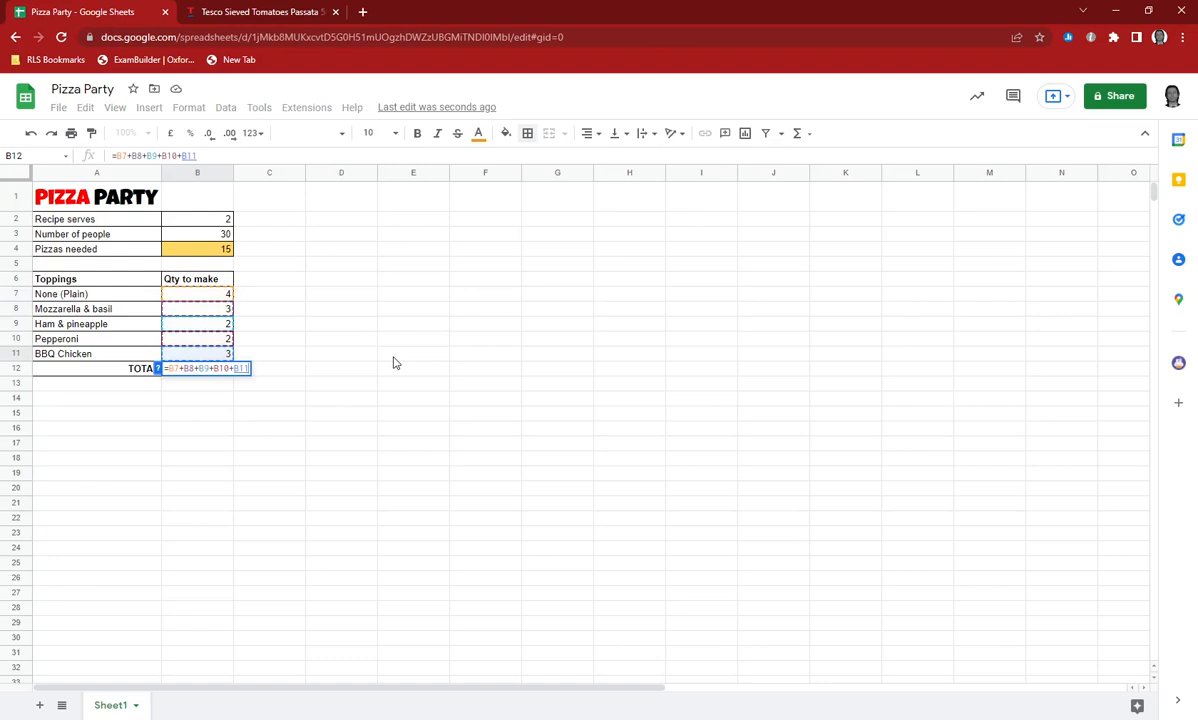
{"action": "key", "text": "BackSpace"}
{"action": "key", "text": "BackSpace"}
{"action": "key", "text": "BackSpace"}
{"action": "key", "text": "BackSpace"}
{"action": "key", "text": "BackSpace"}
{"action": "key", "text": "BackSpace"}
{"action": "key", "text": "BackSpace"}
{"action": "key", "text": "BackSpace"}
{"action": "key", "text": "BackSpace"}
{"action": "key", "text": "BackSpace"}
{"action": "key", "text": "BackSpace"}
{"action": "key", "text": "BackSpace"}
{"action": "key", "text": "BackSpace"}
{"action": "key", "text": "BackSpace"}
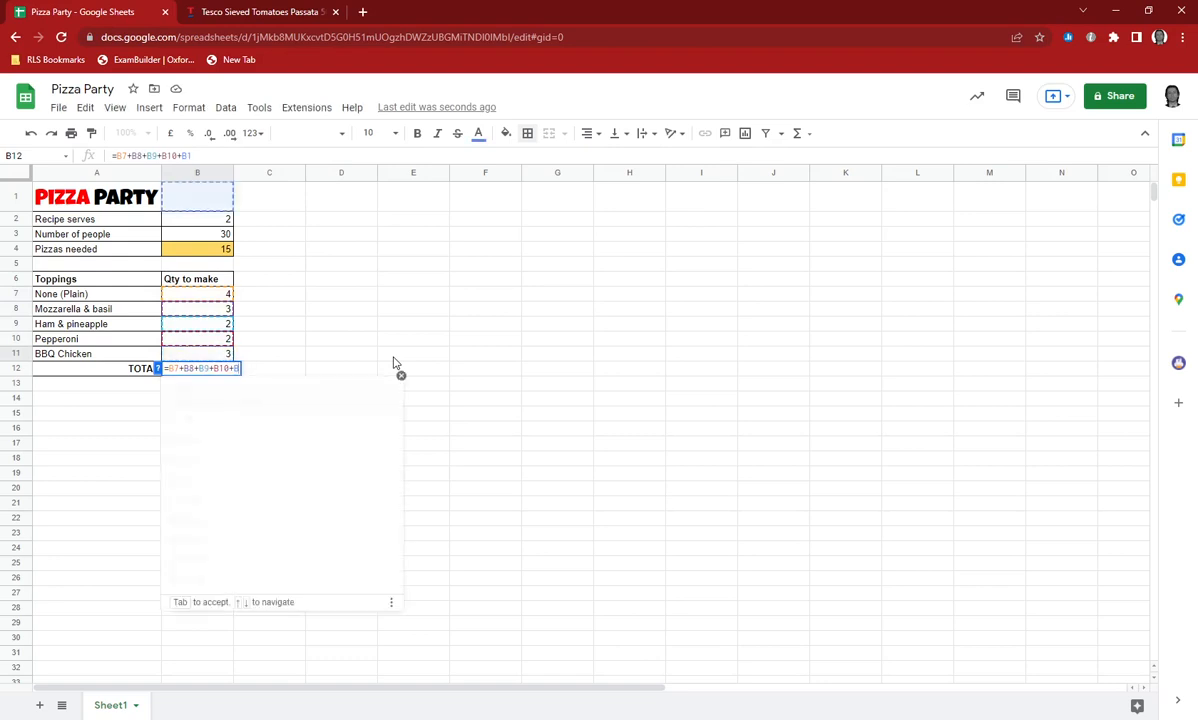
{"action": "key", "text": "BackSpace"}
{"action": "key", "text": "BackSpace"}
Enter the total in B12 again as a SUM of the range B7:B11.
{"action": "type", "text": "SUM("}
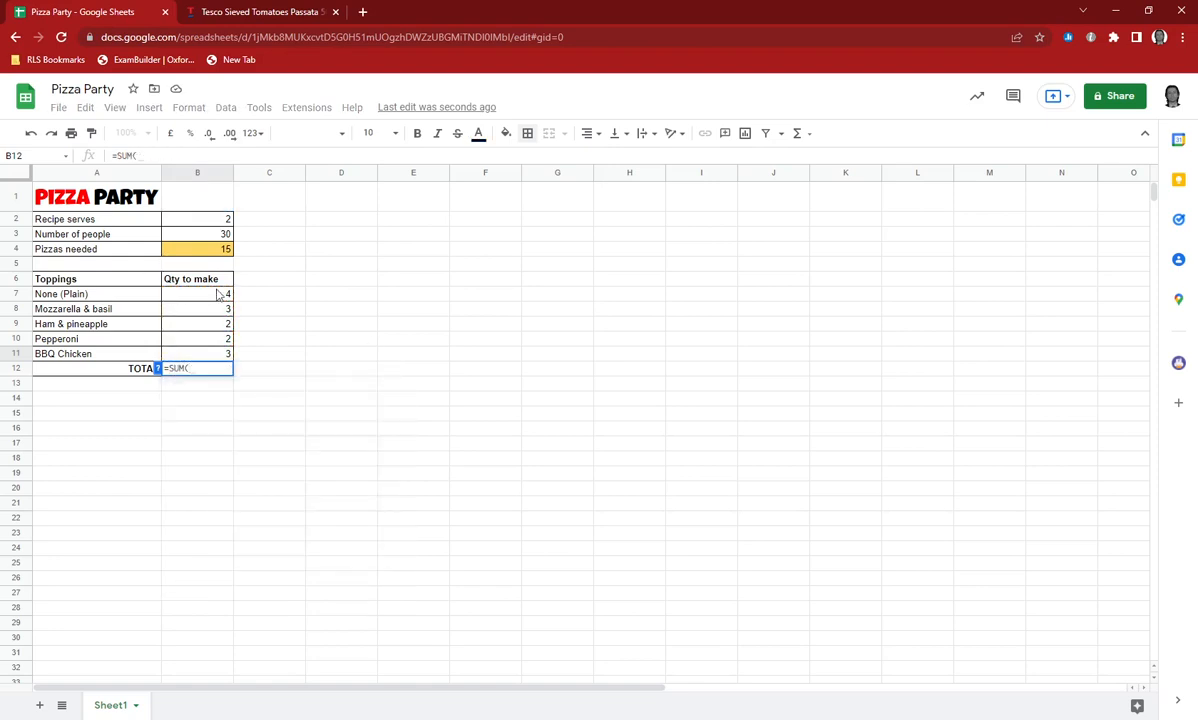
{"action": "left_click_drag", "start_coordinate": [218, 292], "coordinate": [216, 352]}
{"action": "key", "text": "Return"}
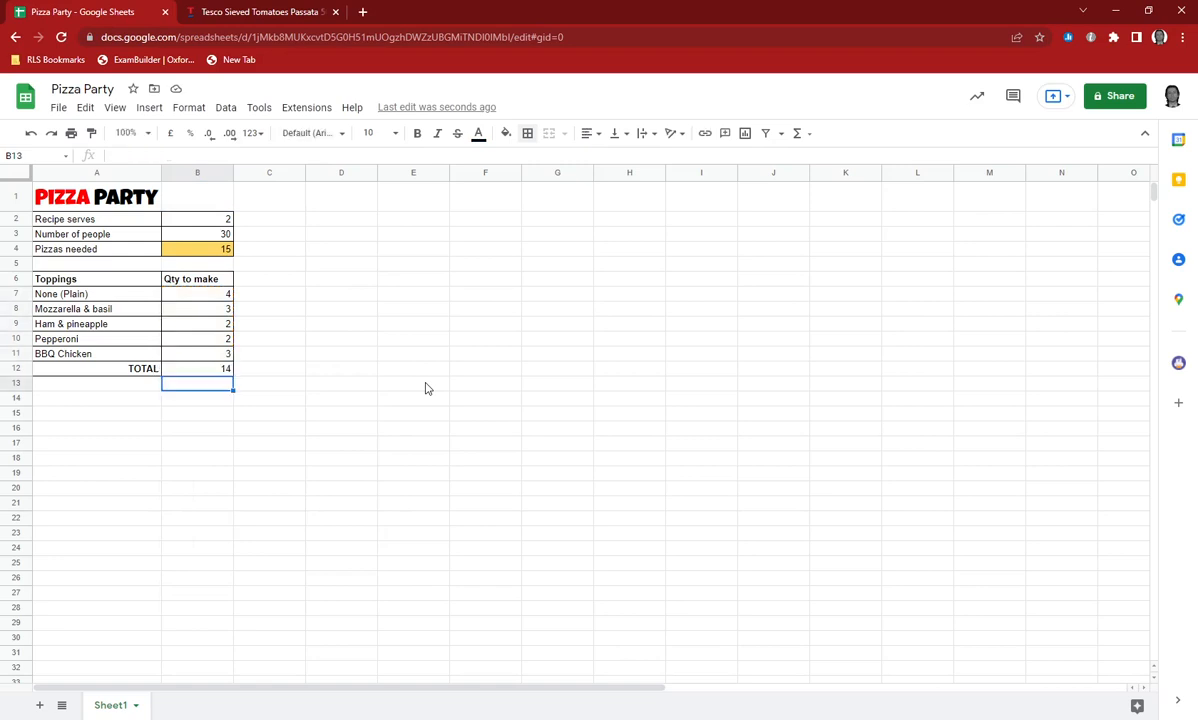
{"action": "key", "text": "Up"}
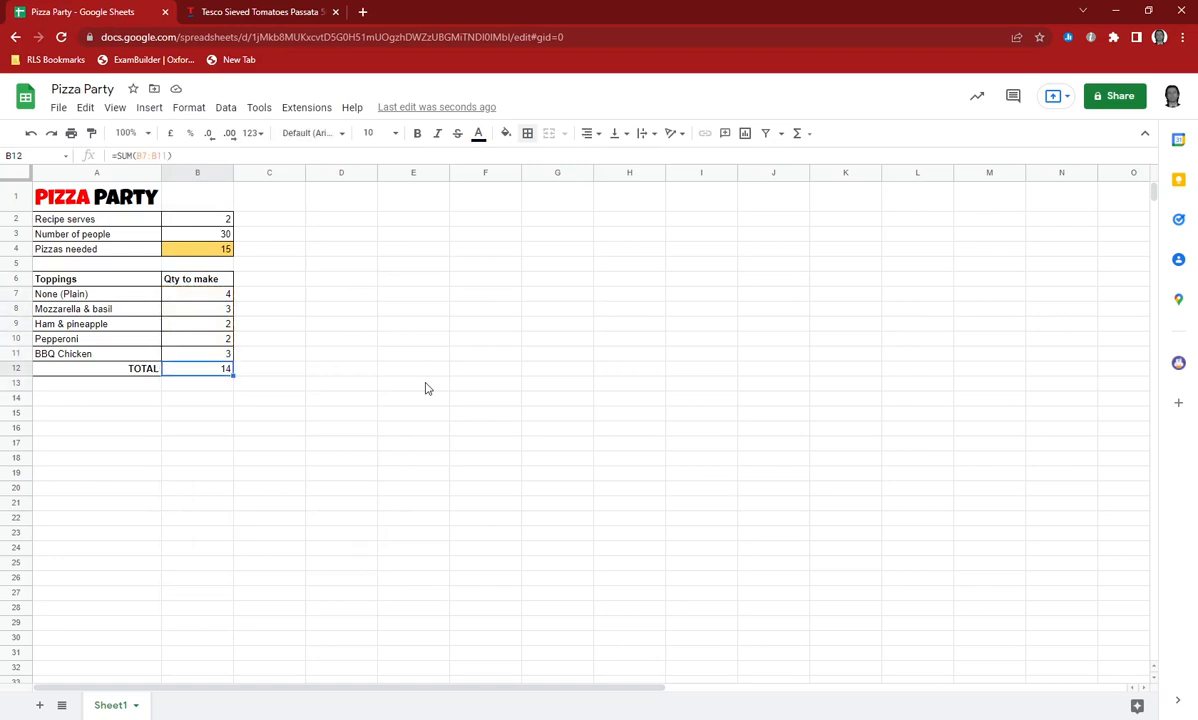
Set the Mozzarella & basil quantity in B8 to 4.
{"action": "key", "text": "Up"}
{"action": "key", "text": "Up"}
{"action": "key", "text": "Up"}
{"action": "key", "text": "Up"}
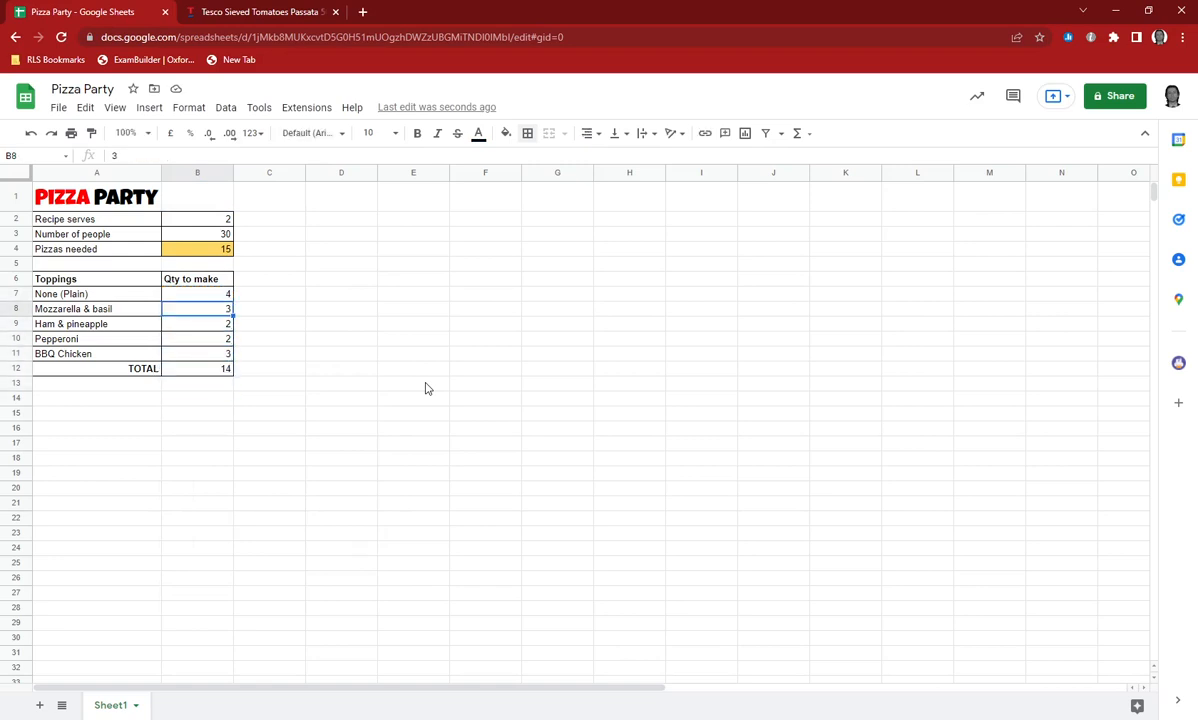
{"action": "type", "text": "4"}
{"action": "key", "text": "Return"}
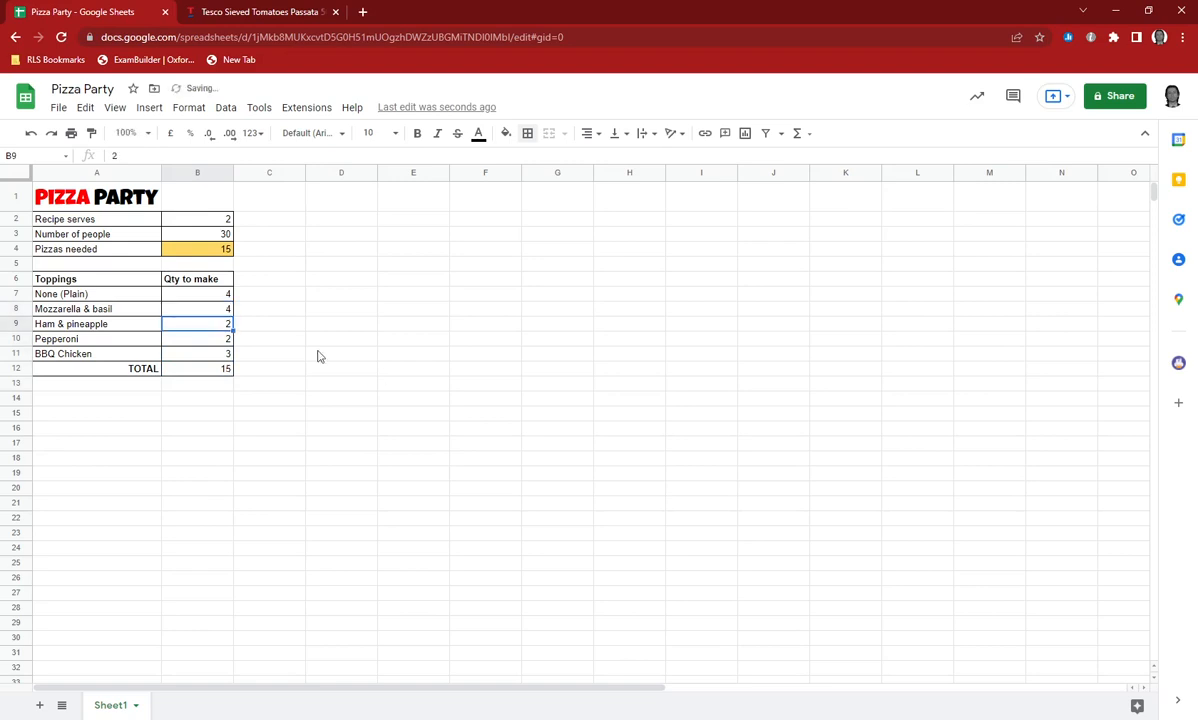
Fill the total cell B12 with the same yellow-orange colour as the Pizzas needed value.
{"action": "left_click", "coordinate": [197, 369]}
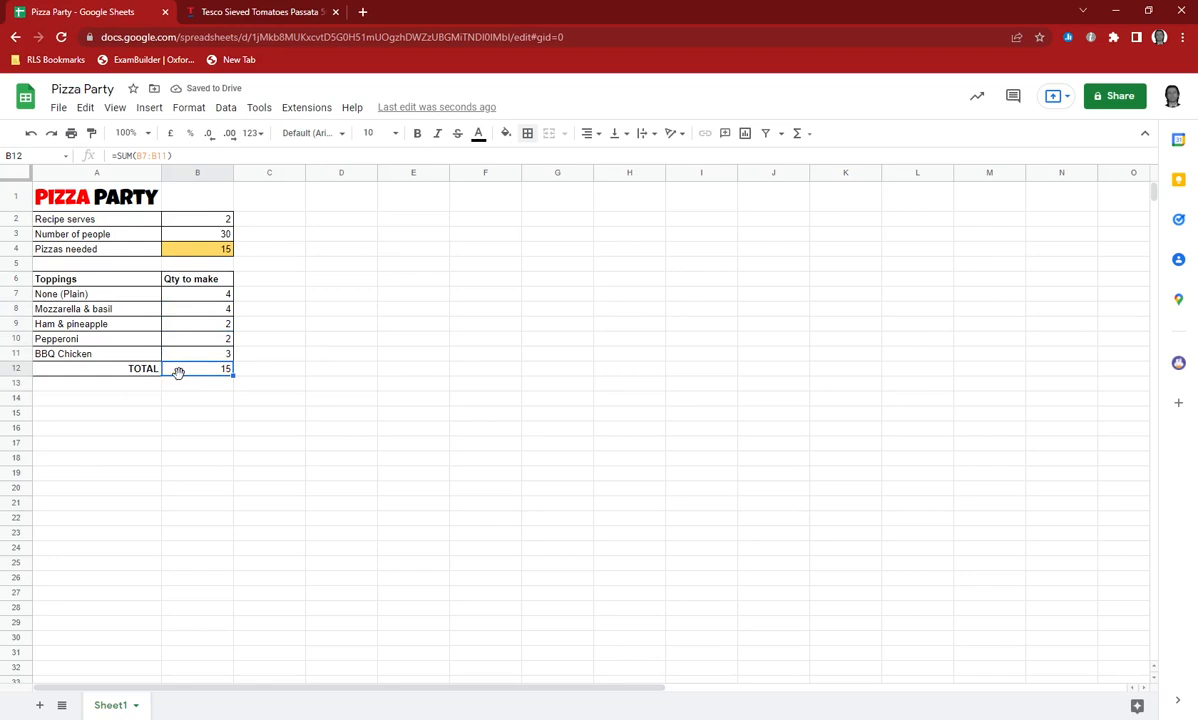
{"action": "left_click", "coordinate": [506, 136]}
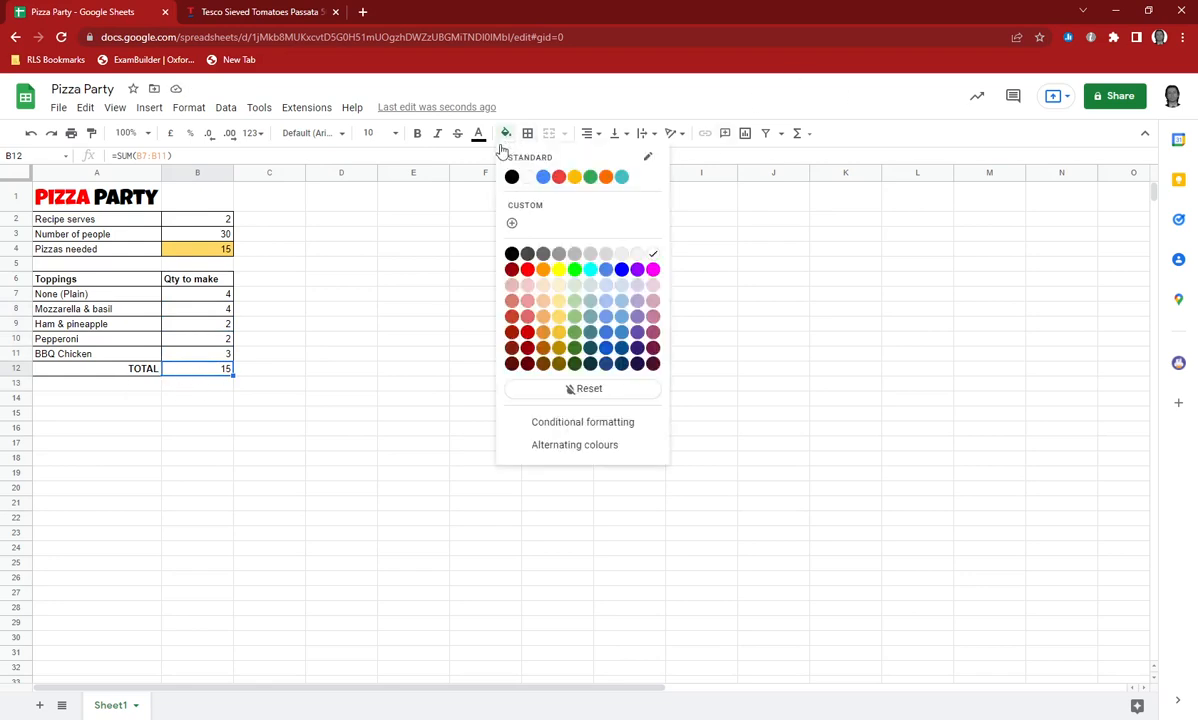
{"action": "left_click", "coordinate": [543, 314]}
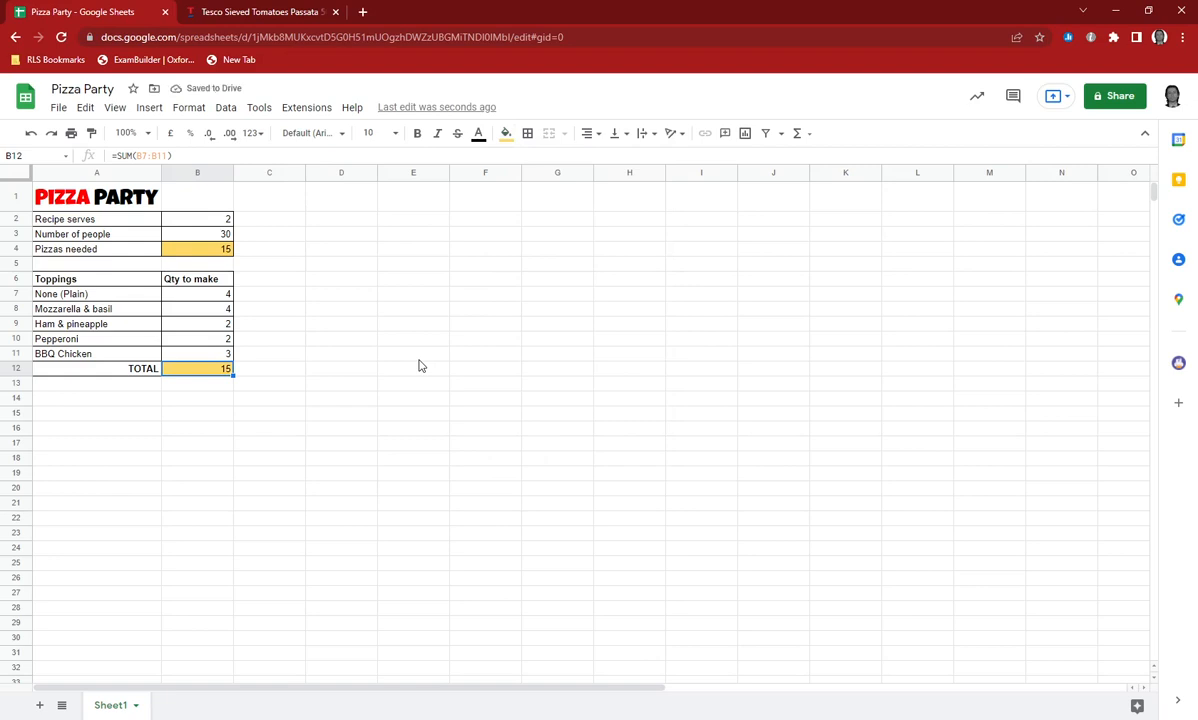
Start an IF formula in B13 that tests whether B4=B12 and returns "Fantastico!" when true.
{"action": "left_click", "coordinate": [185, 383]}
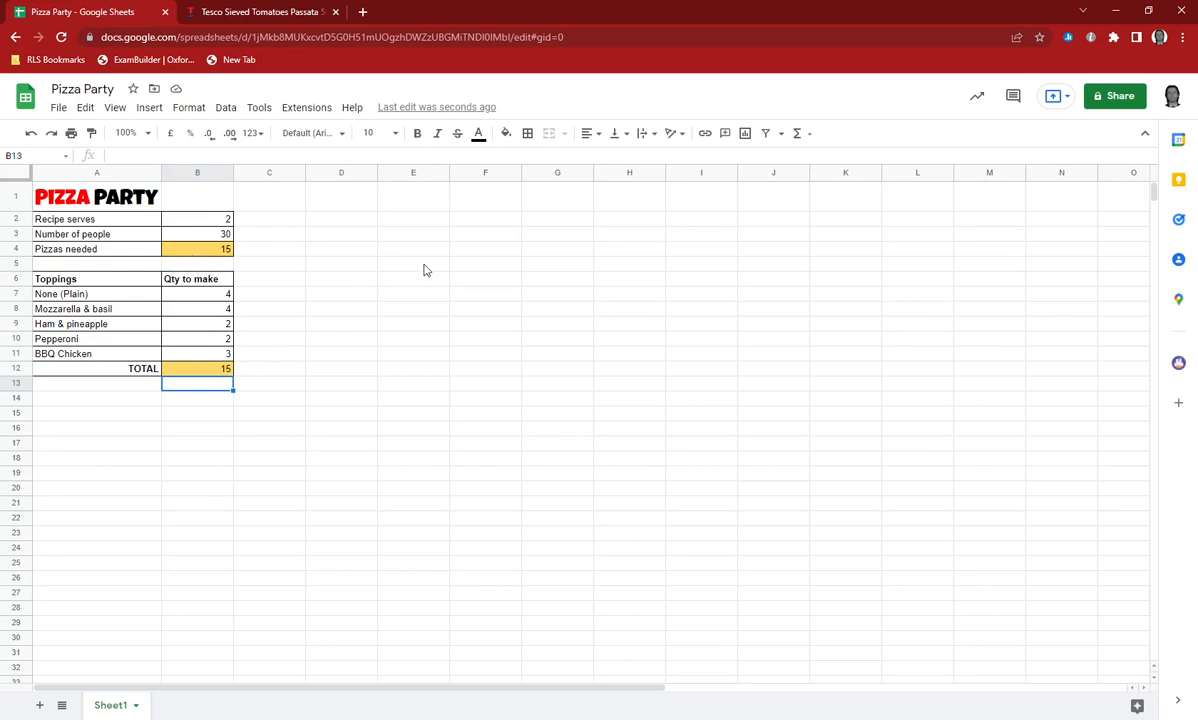
{"action": "type", "text": "="}
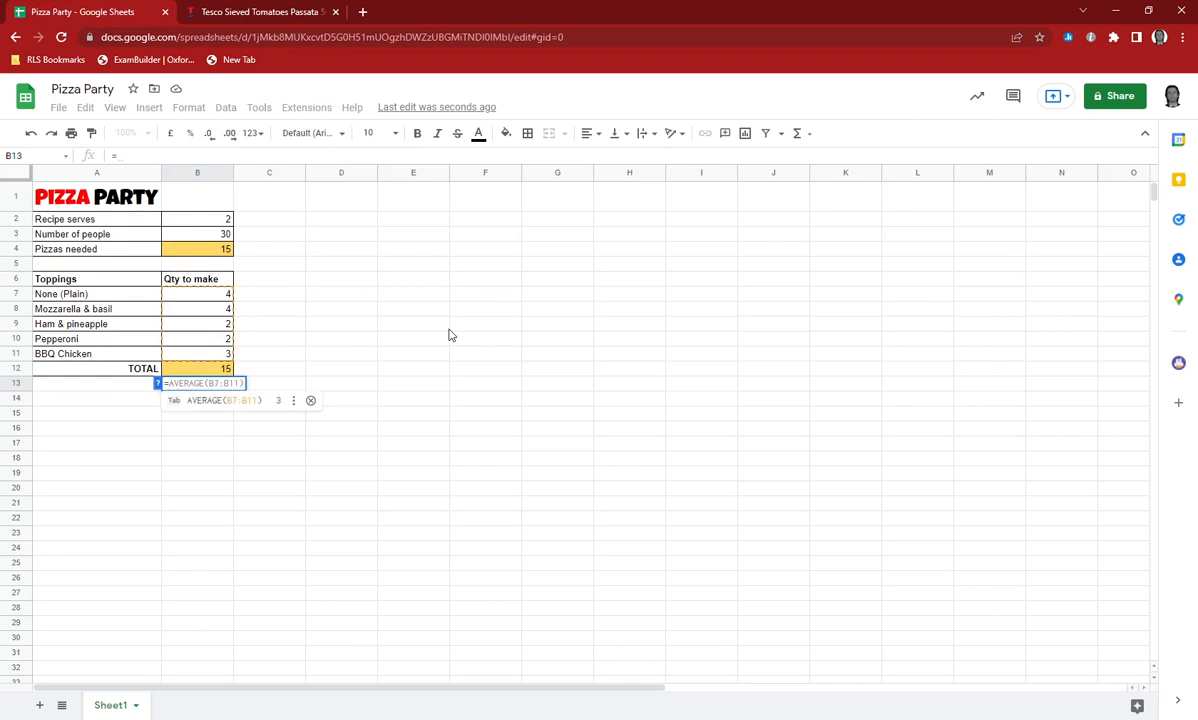
{"action": "type", "text": "IF"}
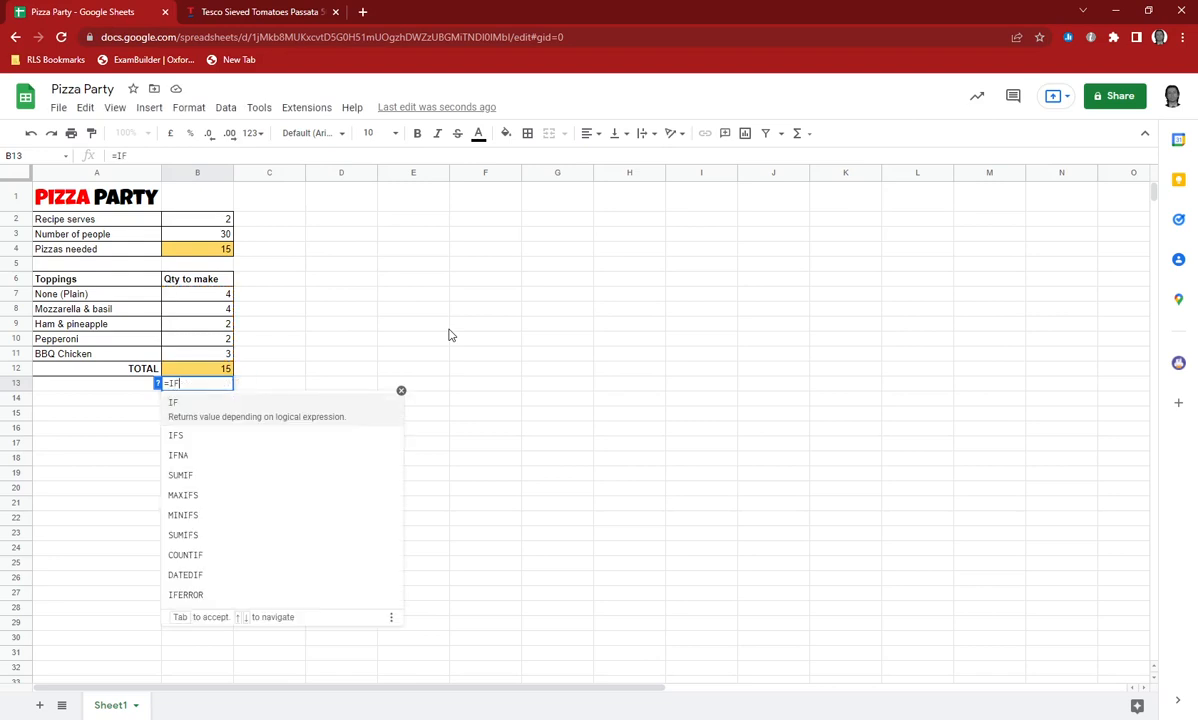
{"action": "key", "text": "Tab"}
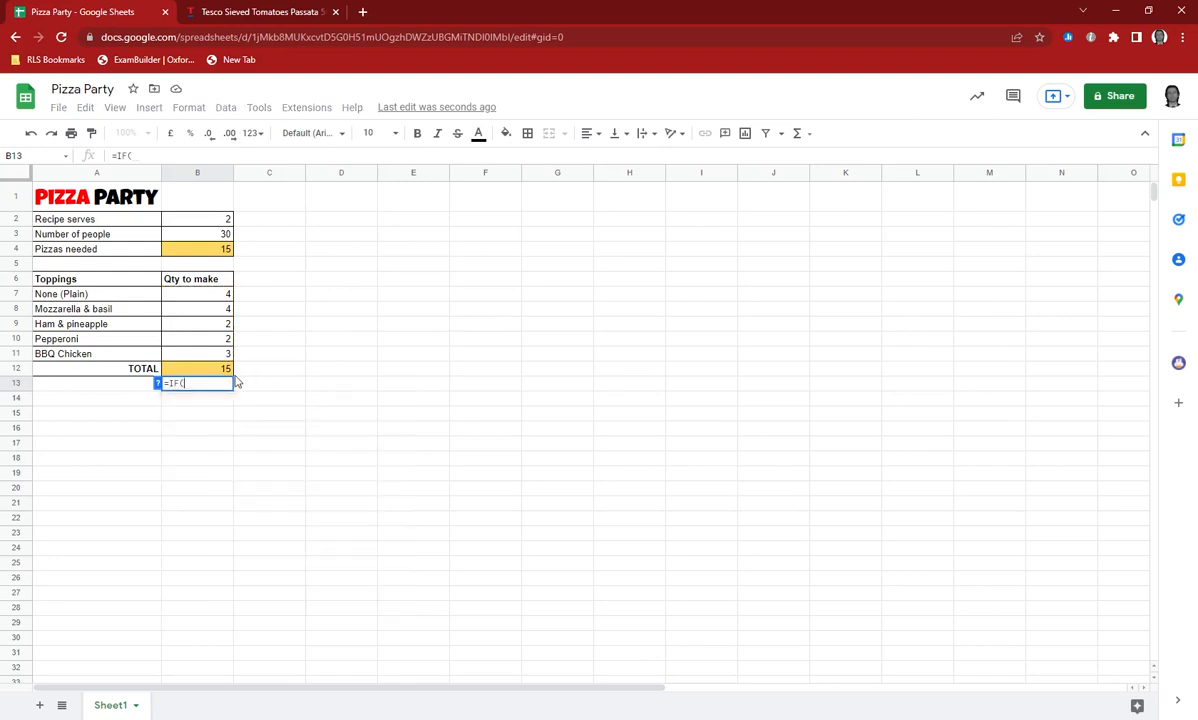
{"action": "left_click", "coordinate": [197, 250]}
{"action": "type", "text": "="}
{"action": "left_click", "coordinate": [213, 369]}
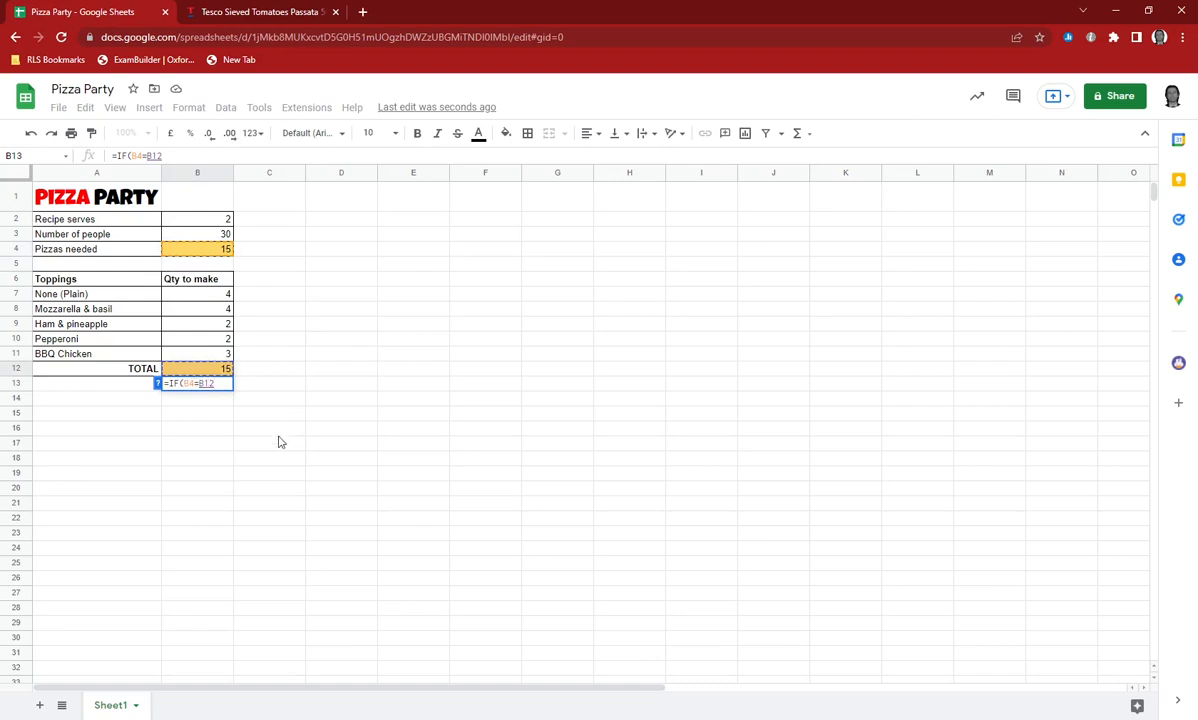
{"action": "type", "text": ","}
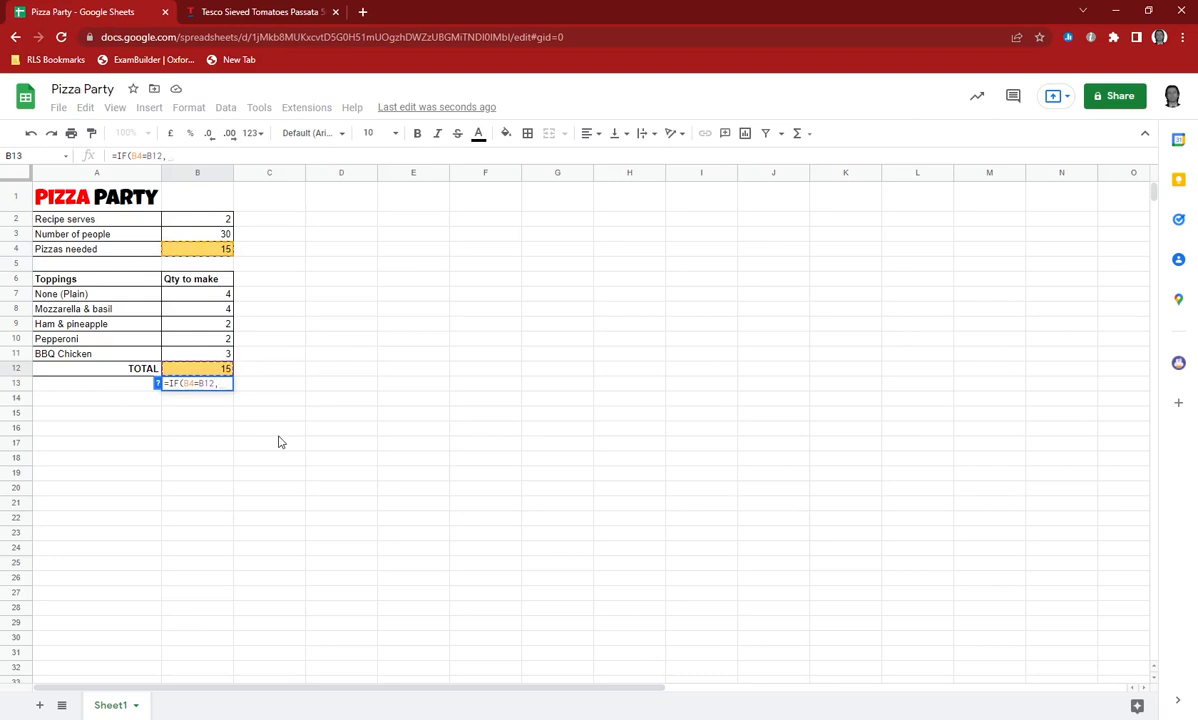
{"action": "type", "text": "\"Fantast"}
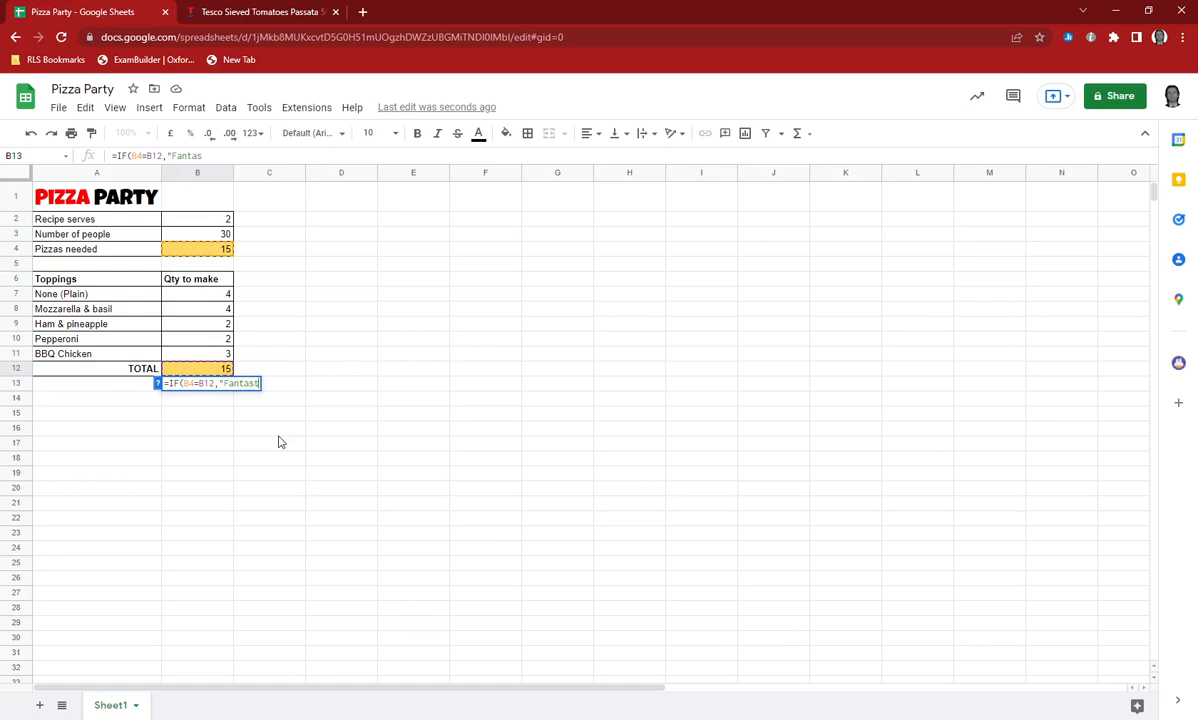
{"action": "type", "text": "ico!\", "}
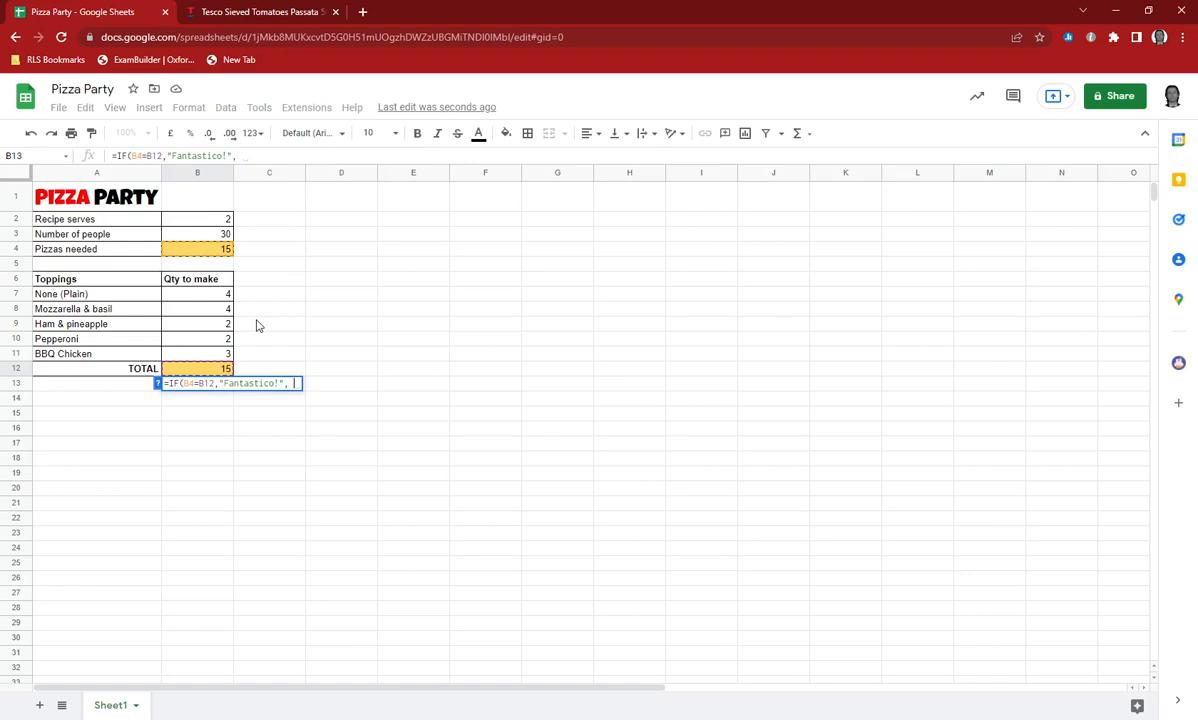
{"action": "type", "text": "IF("}
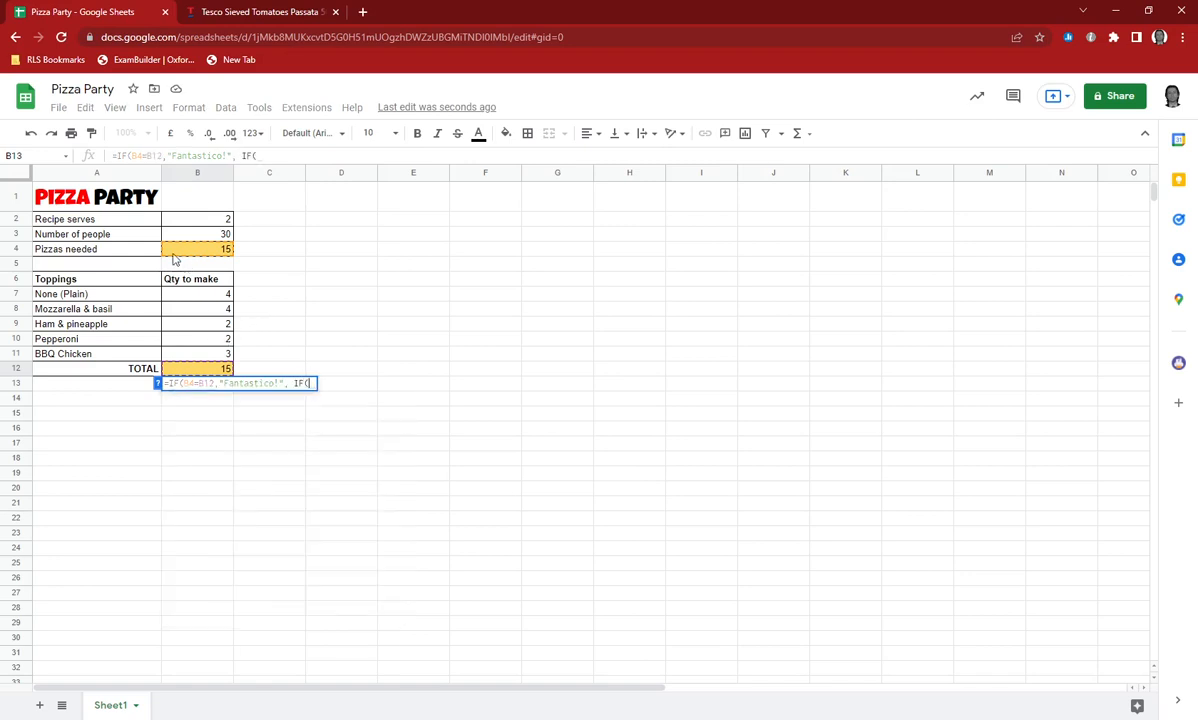
Nest a second IF in the B13 formula that tests whether B12>B4 and returns "Too Many!" when true.
{"action": "left_click", "coordinate": [175, 369]}
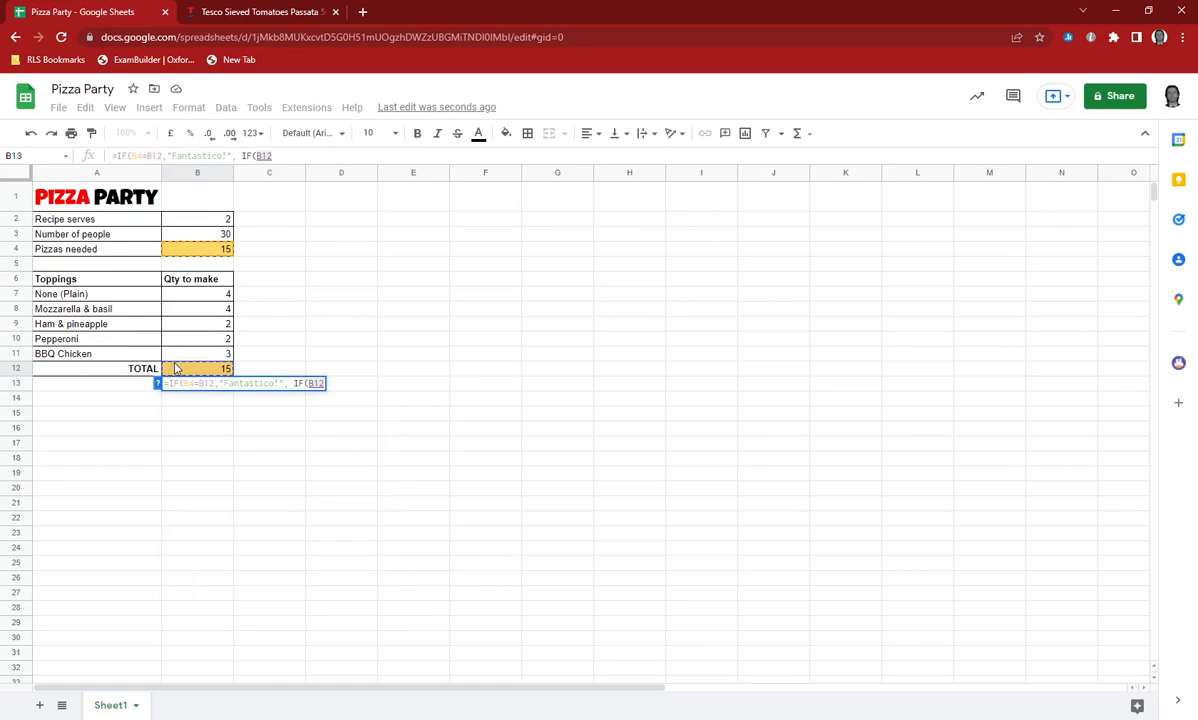
{"action": "type", "text": ">"}
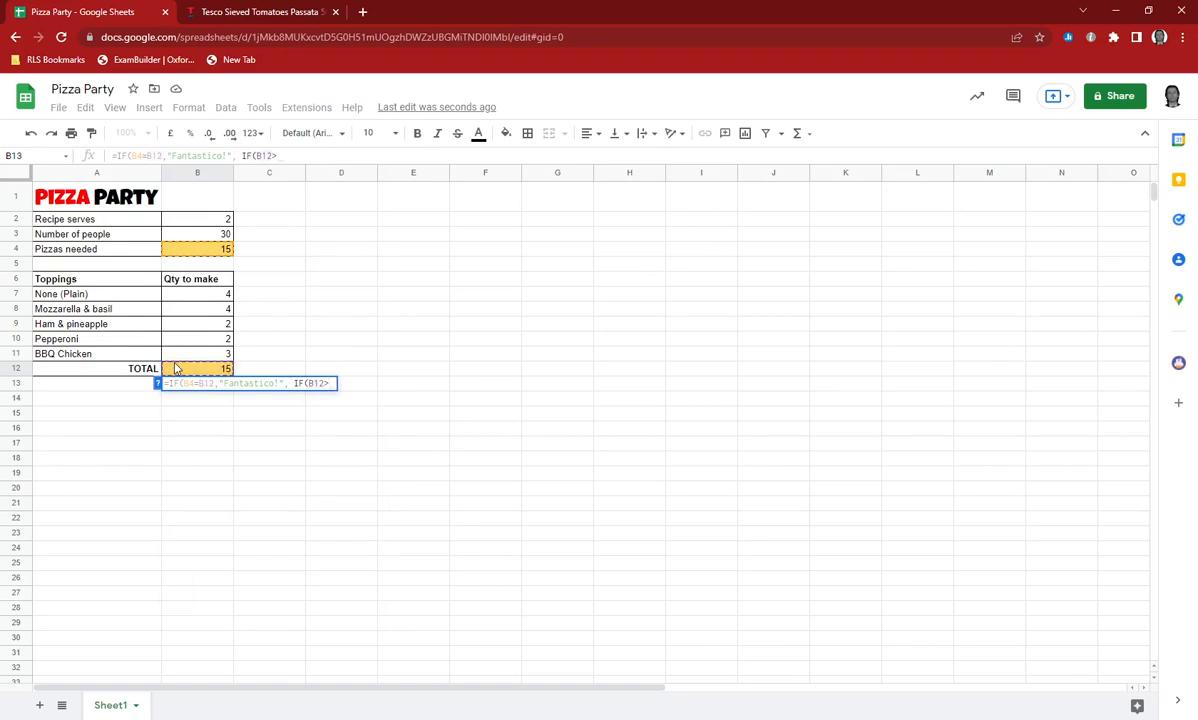
{"action": "left_click", "coordinate": [191, 252]}
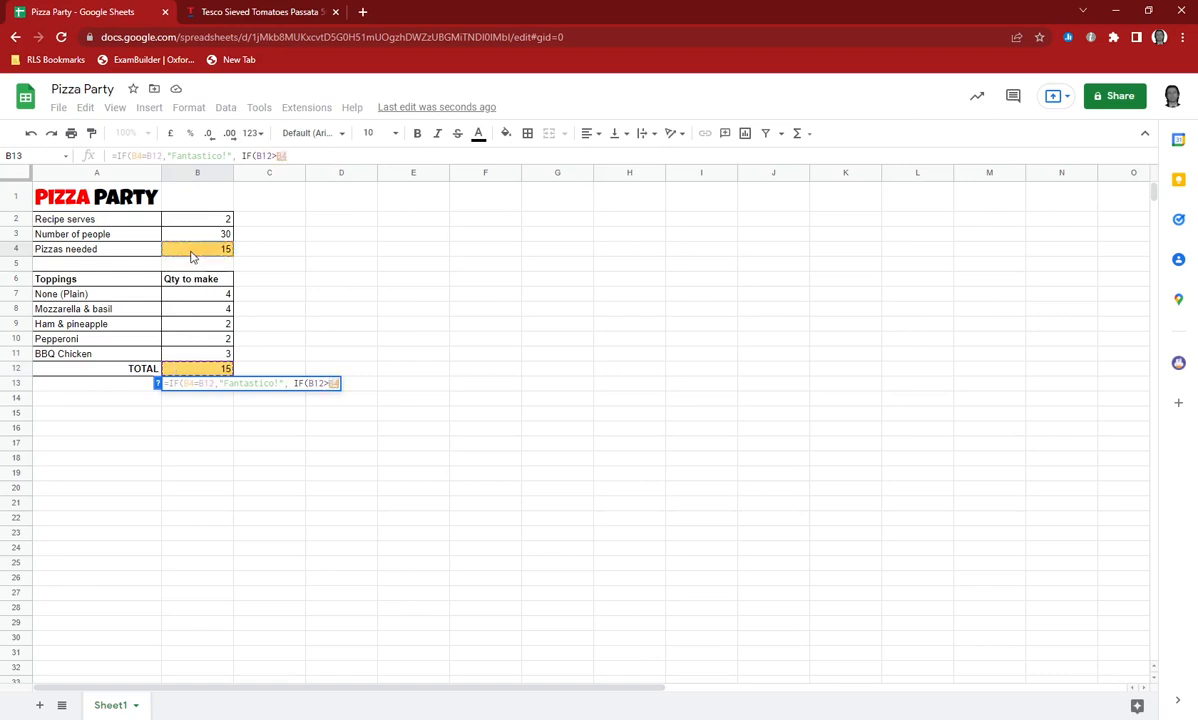
{"action": "type", "text": ",\"Too Man"}
{"action": "type", "text": "y!\""}
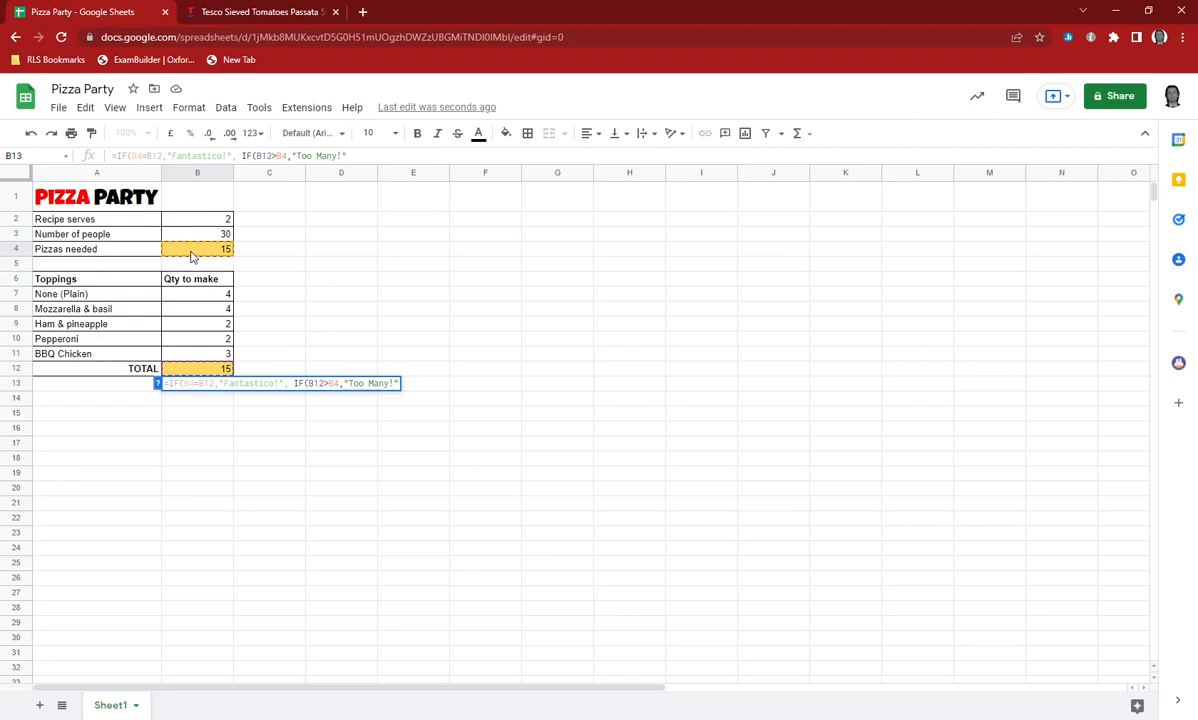
Give the nested IF the false result "Too Few!", close both functions and enter the formula in B13.
{"action": "type", "text": ", "}
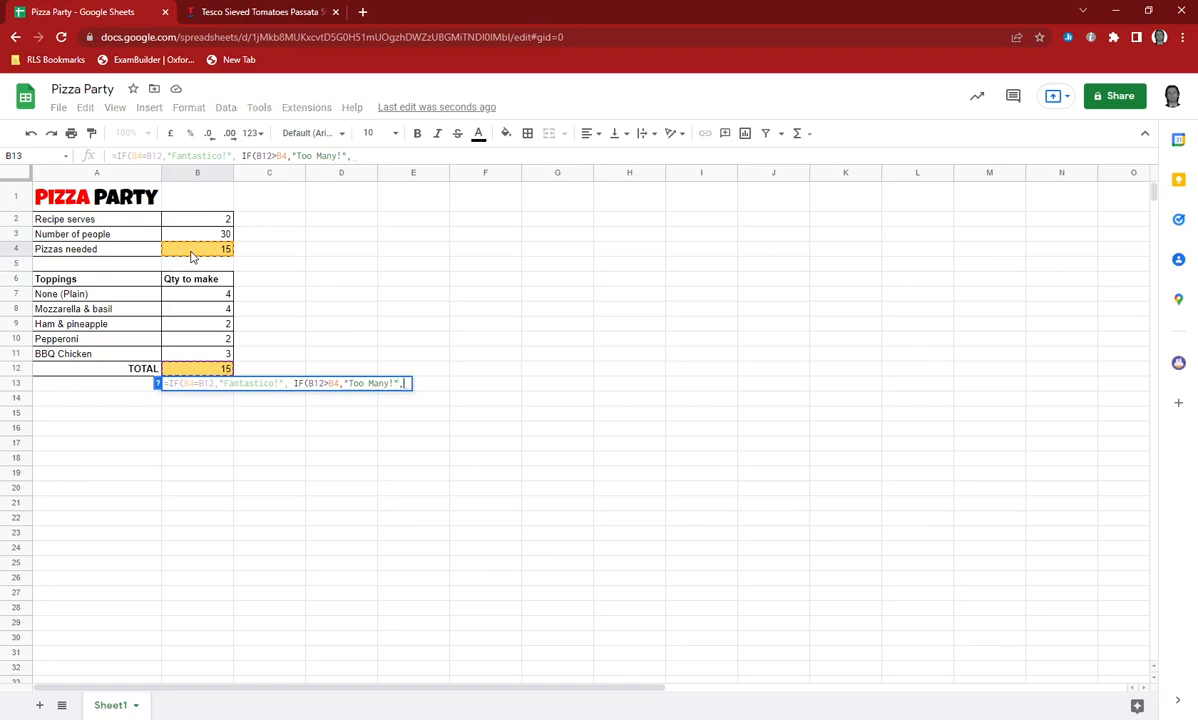
{"action": "type", "text": "\"Too Few!\""}
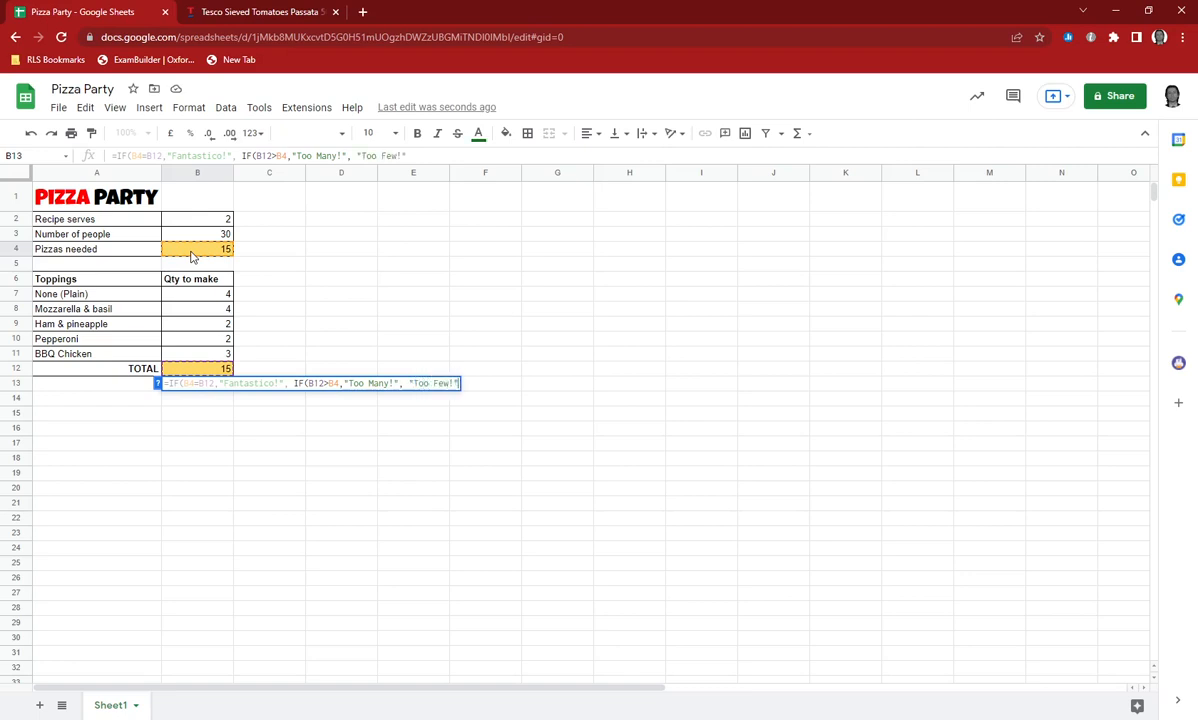
{"action": "type", "text": ")"}
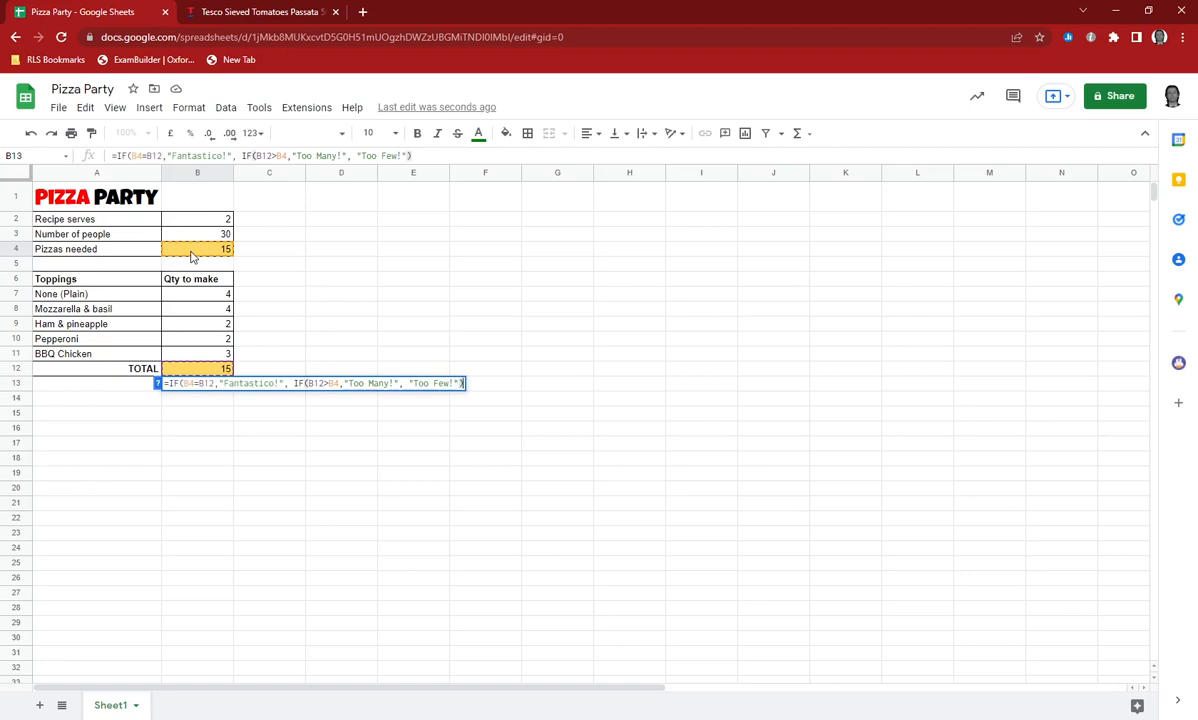
{"action": "type", "text": ")"}
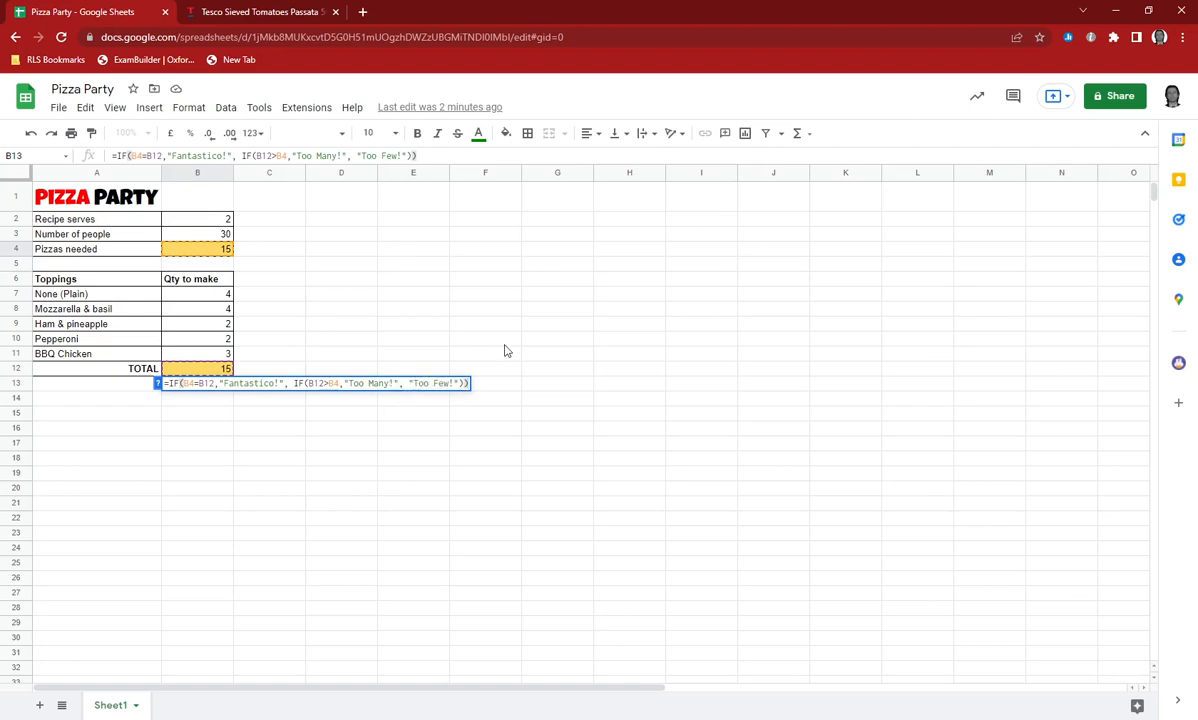
{"action": "key", "text": "Return"}
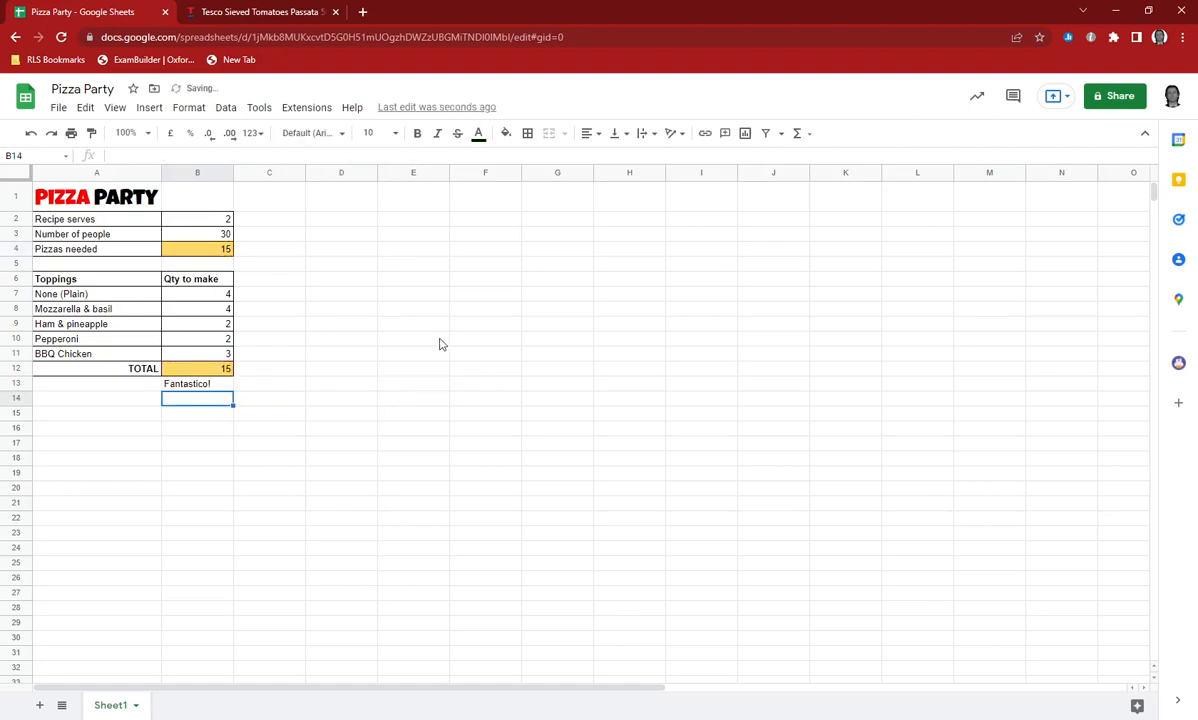
Test the B13 formula by setting the None (Plain) quantity in B7 to 0, to 20 and back to 4.
{"action": "left_click", "coordinate": [218, 293]}
{"action": "type", "text": "0"}
{"action": "key", "text": "Return"}
{"action": "key", "text": "Up"}
{"action": "type", "text": "20"}
{"action": "key", "text": "Return"}
{"action": "key", "text": "Up"}
{"action": "type", "text": "4"}
{"action": "key", "text": "Return"}
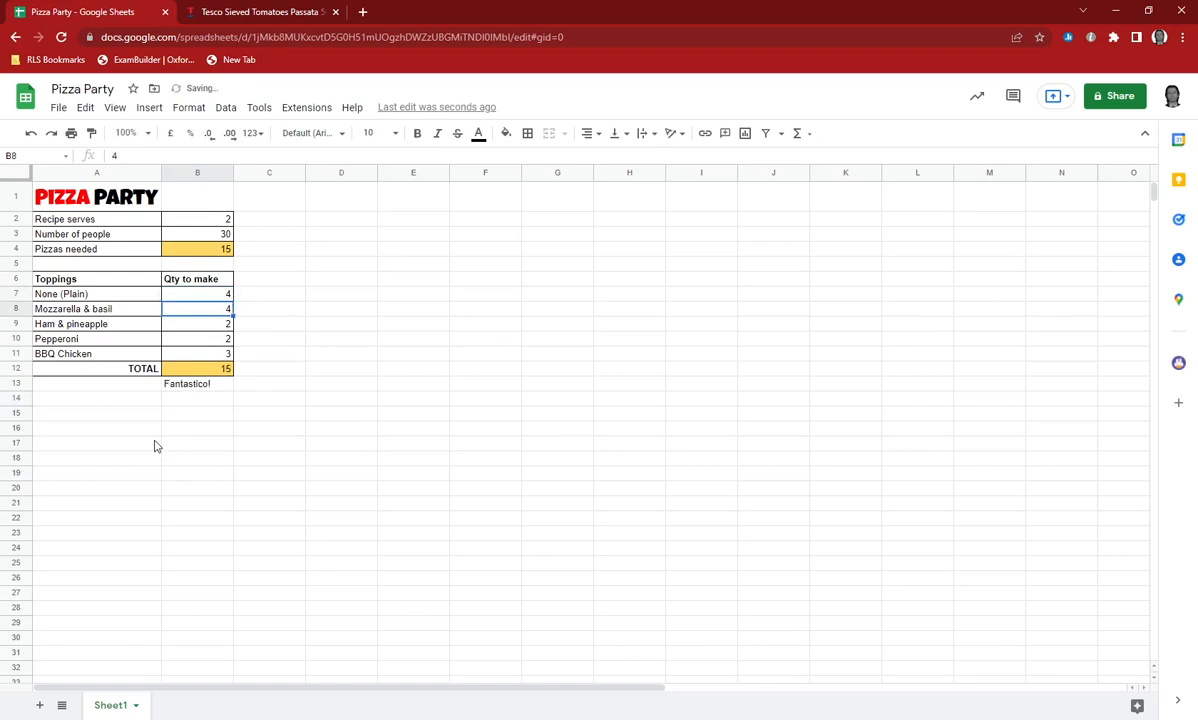
Reopen the B13 formula and split its "Too Many!" result into the texts "You have" and "too Many!".
{"action": "left_click", "coordinate": [205, 383]}
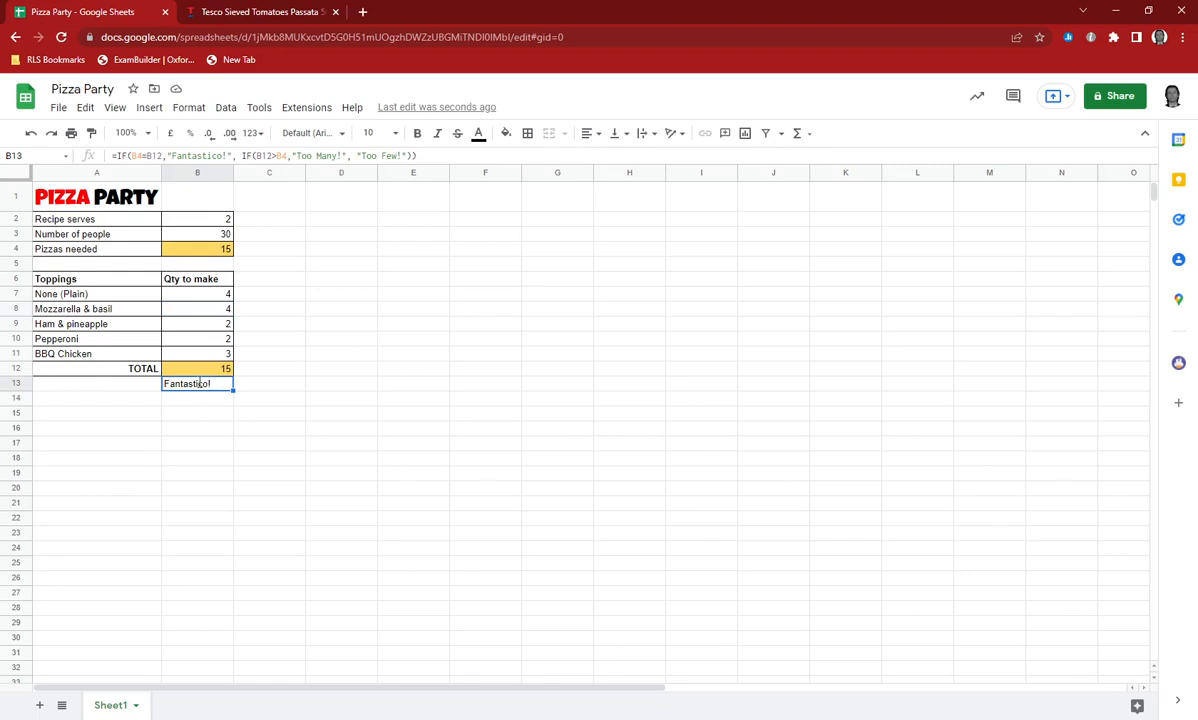
{"action": "double_click", "coordinate": [195, 383]}
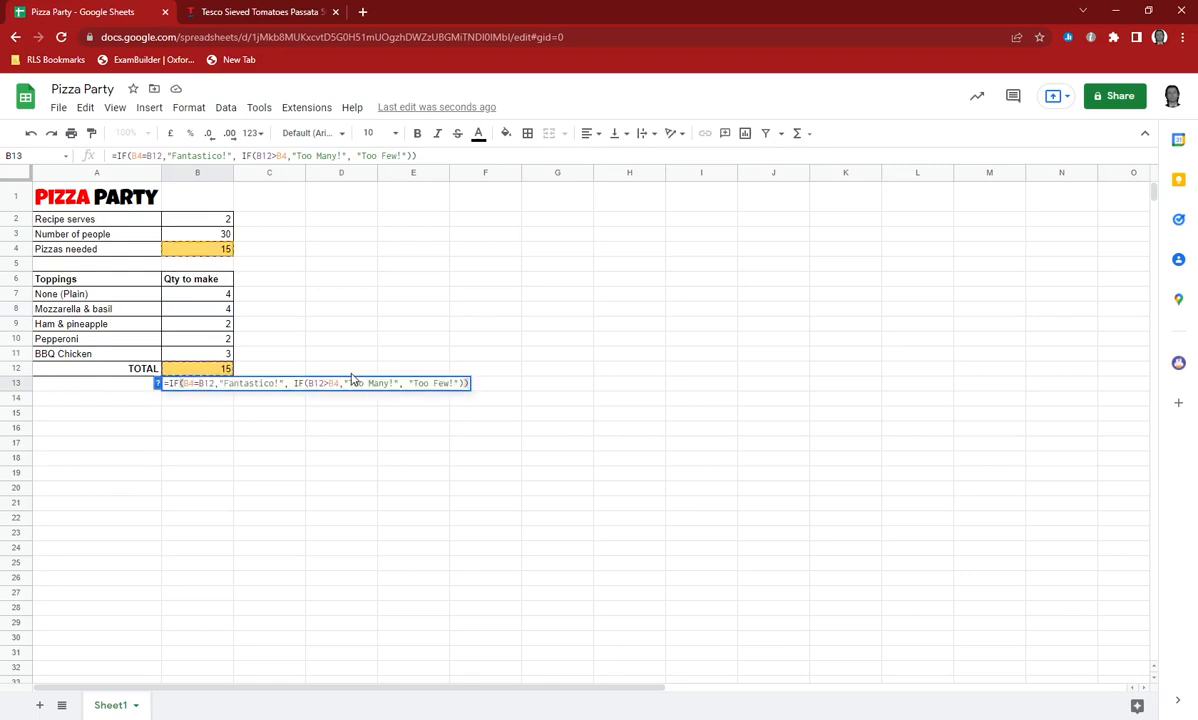
{"action": "key", "text": "ctrl+a"}
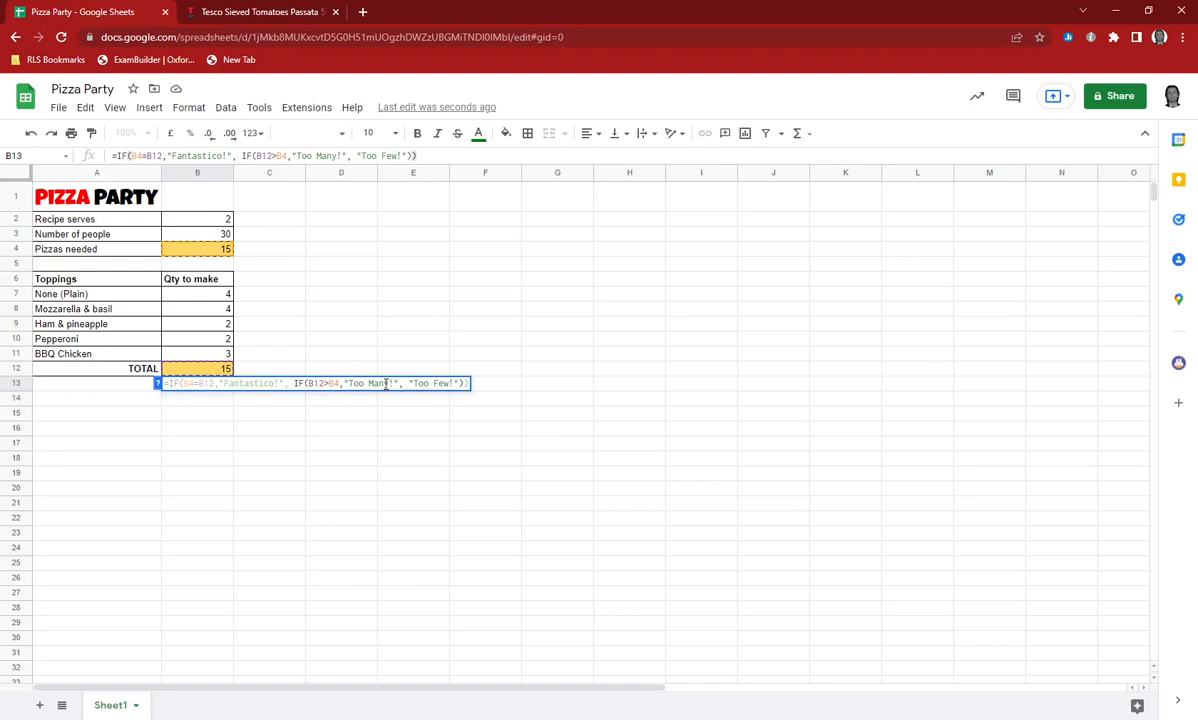
{"action": "type", "text": "\"You have\" \""}
{"action": "key", "text": "Delete"}
{"action": "type", "text": "t"}
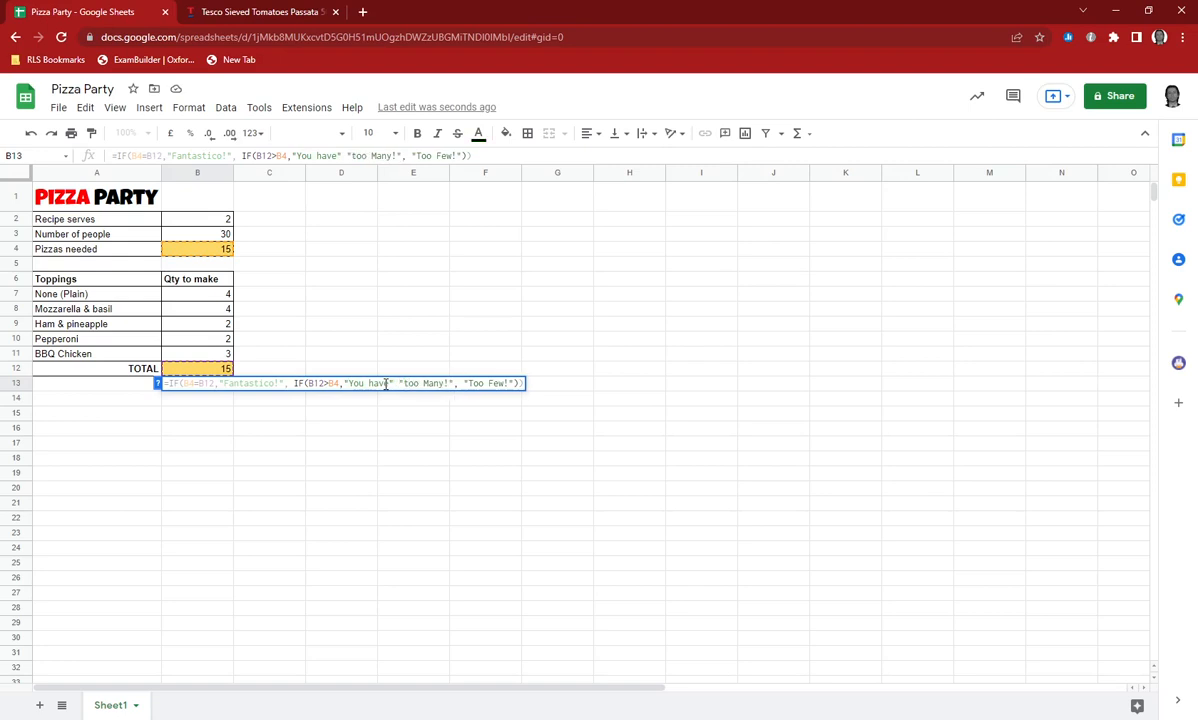
{"action": "type", "text": "& "}
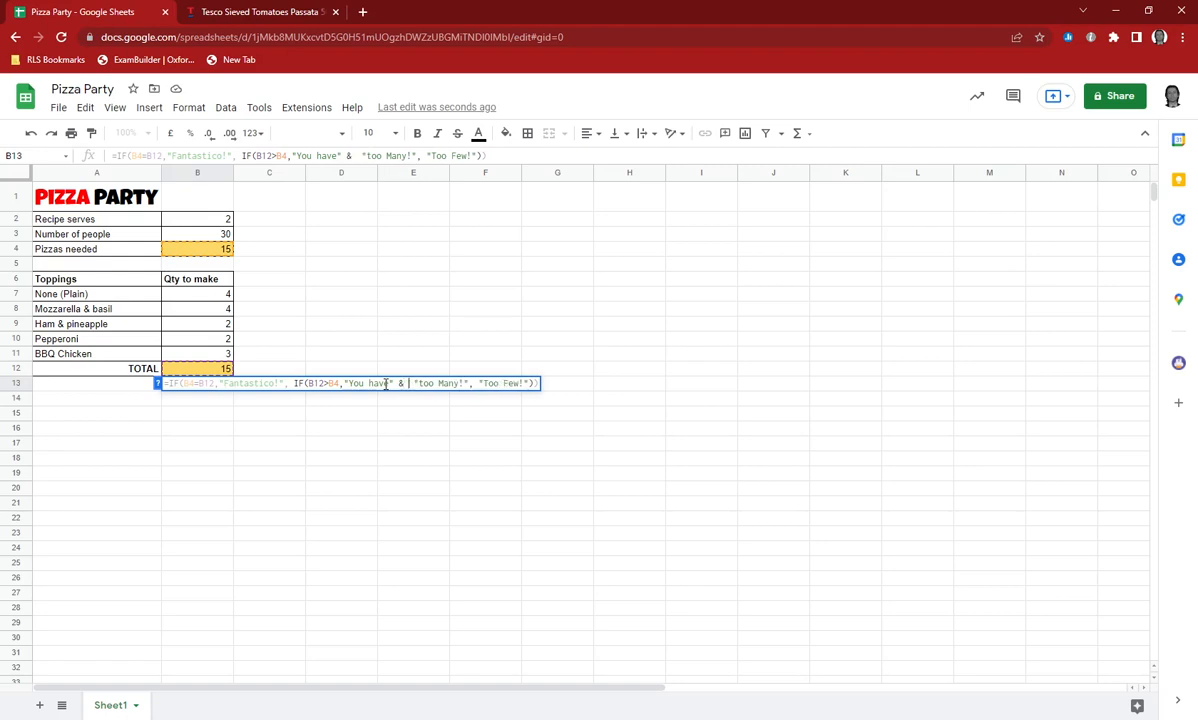
{"action": "type", "text": " ()"}
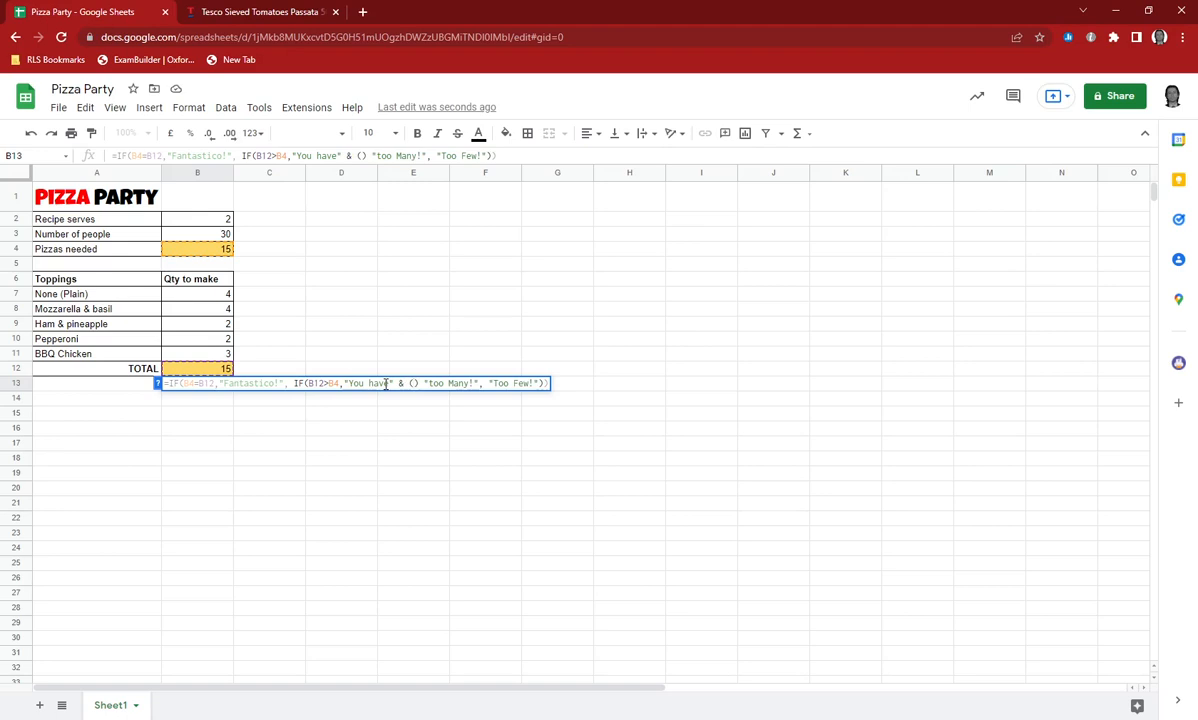
Join the difference (B12-B4) between "You have" and "too Many!" using & operators in the B13 formula.
{"action": "left_click", "coordinate": [192, 369]}
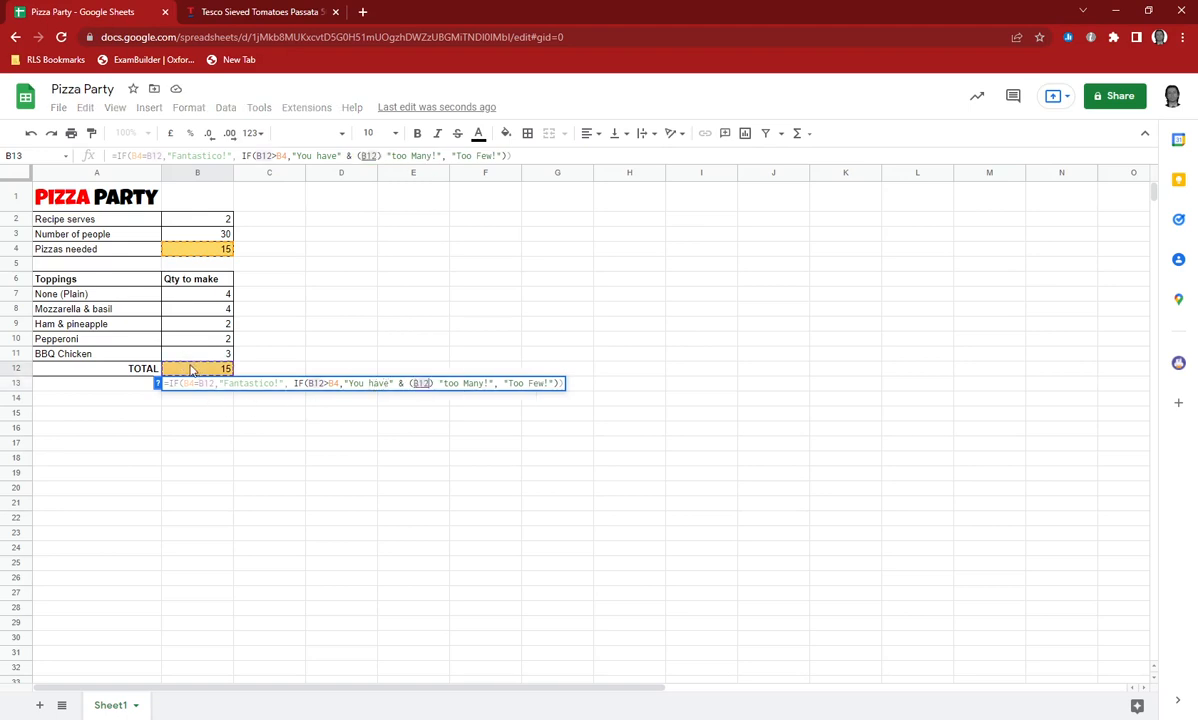
{"action": "type", "text": "-"}
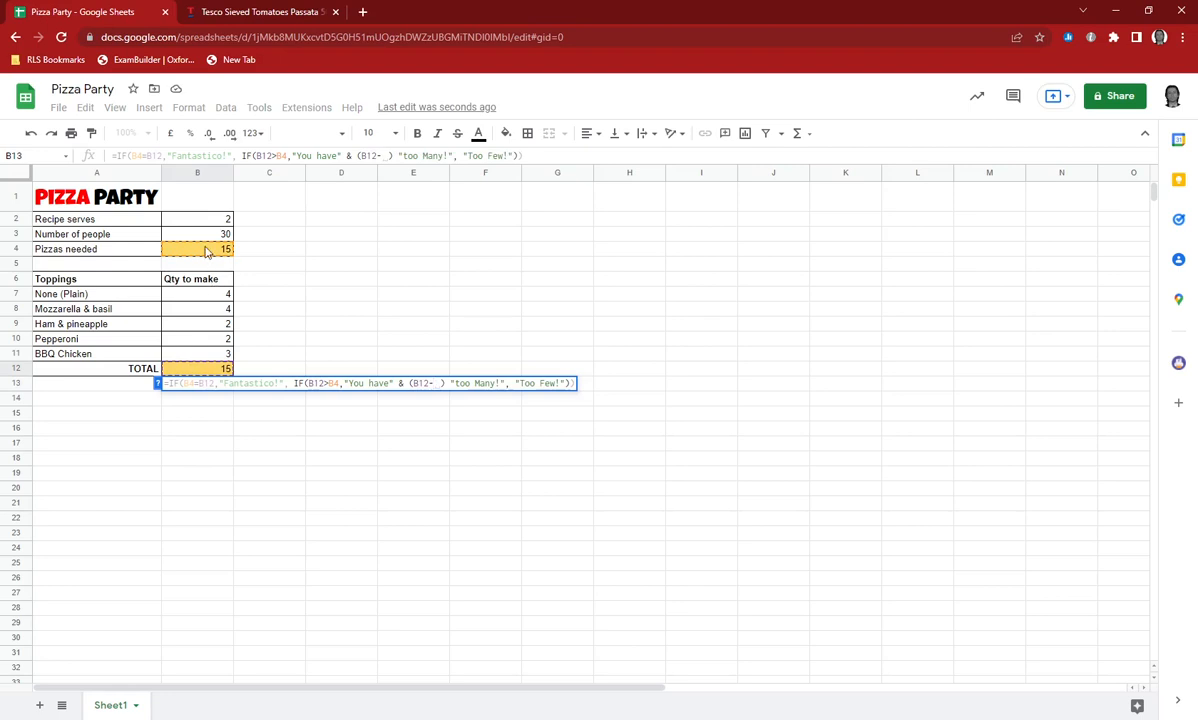
{"action": "left_click", "coordinate": [207, 251]}
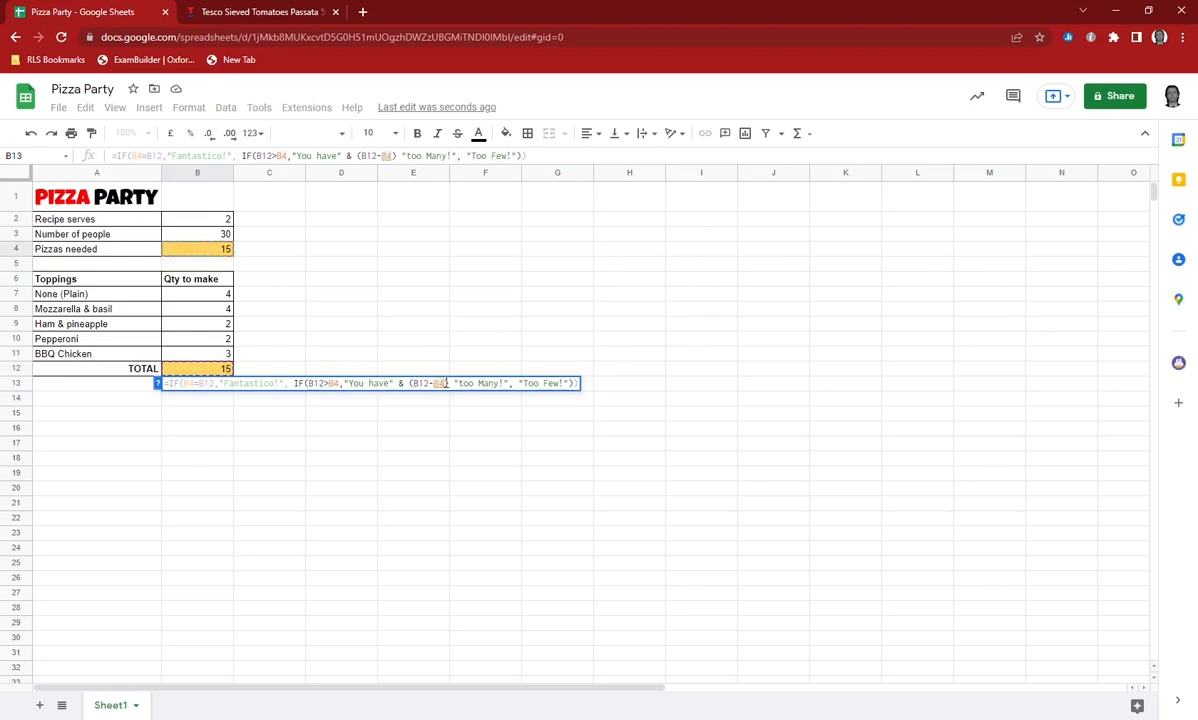
{"action": "left_click", "coordinate": [449, 383]}
{"action": "type", "text": "&"}
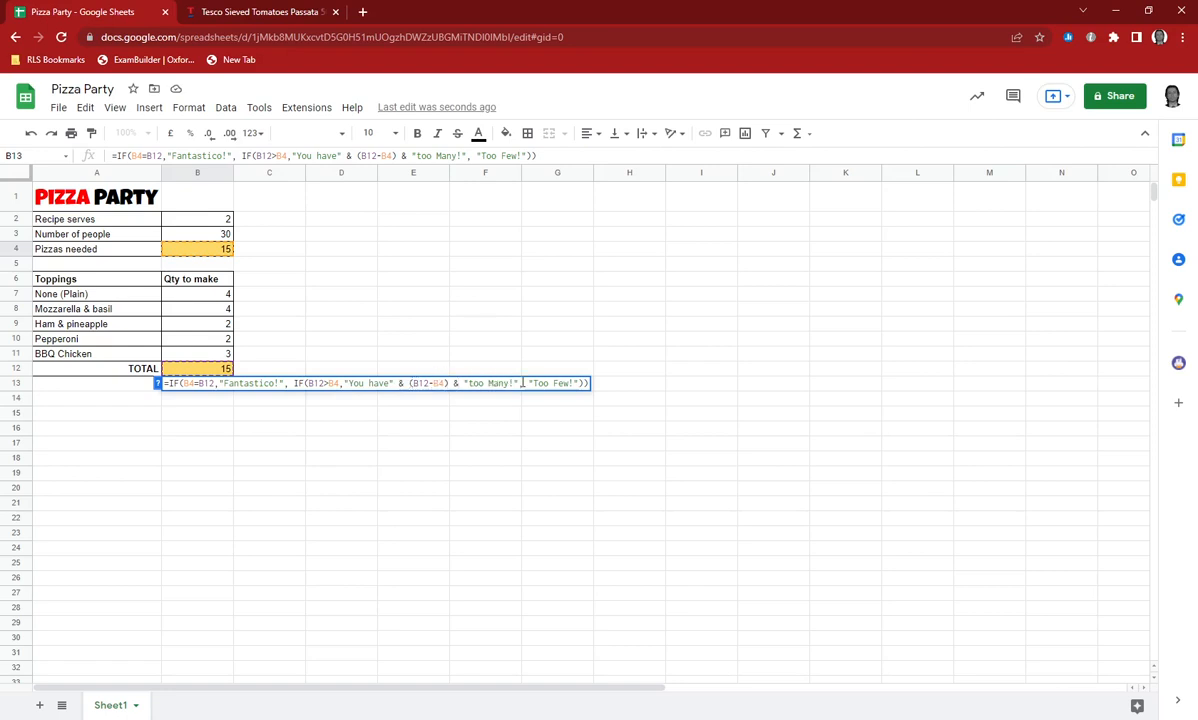
Begin the "Too Few!" result with "You have " and add spaces inside the too-many texts around the difference.
{"action": "left_click", "coordinate": [533, 383]}
{"action": "type", "text": "You have"}
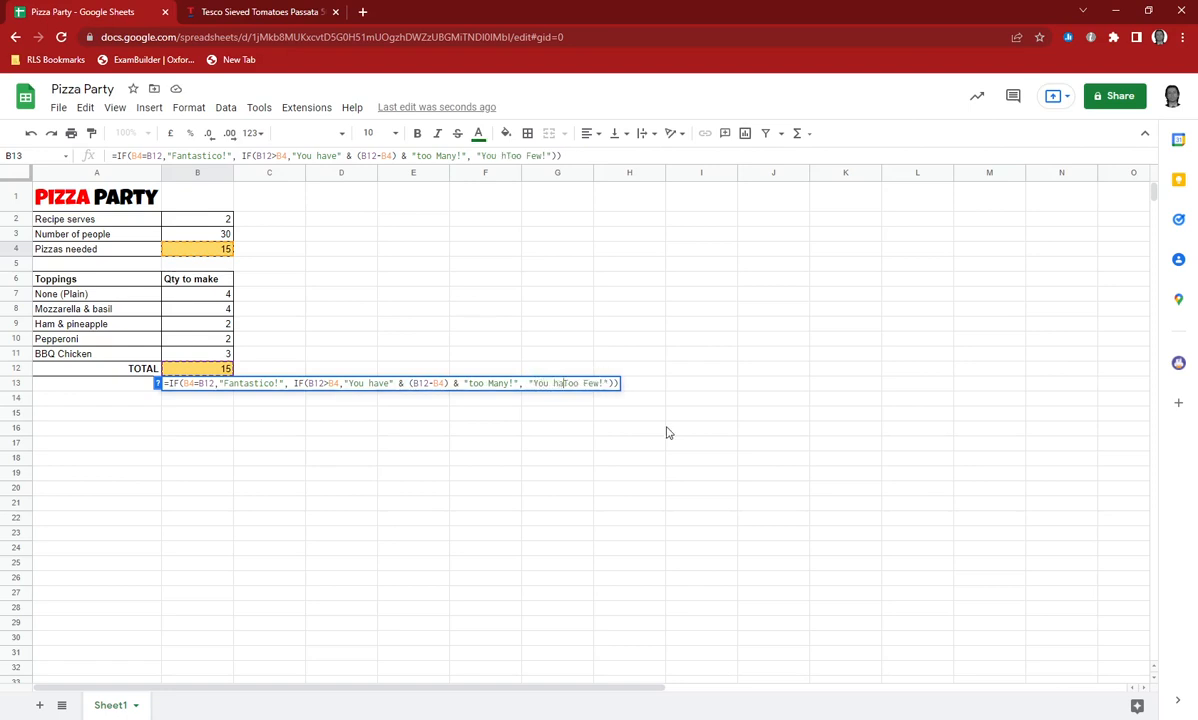
{"action": "type", "text": " \""}
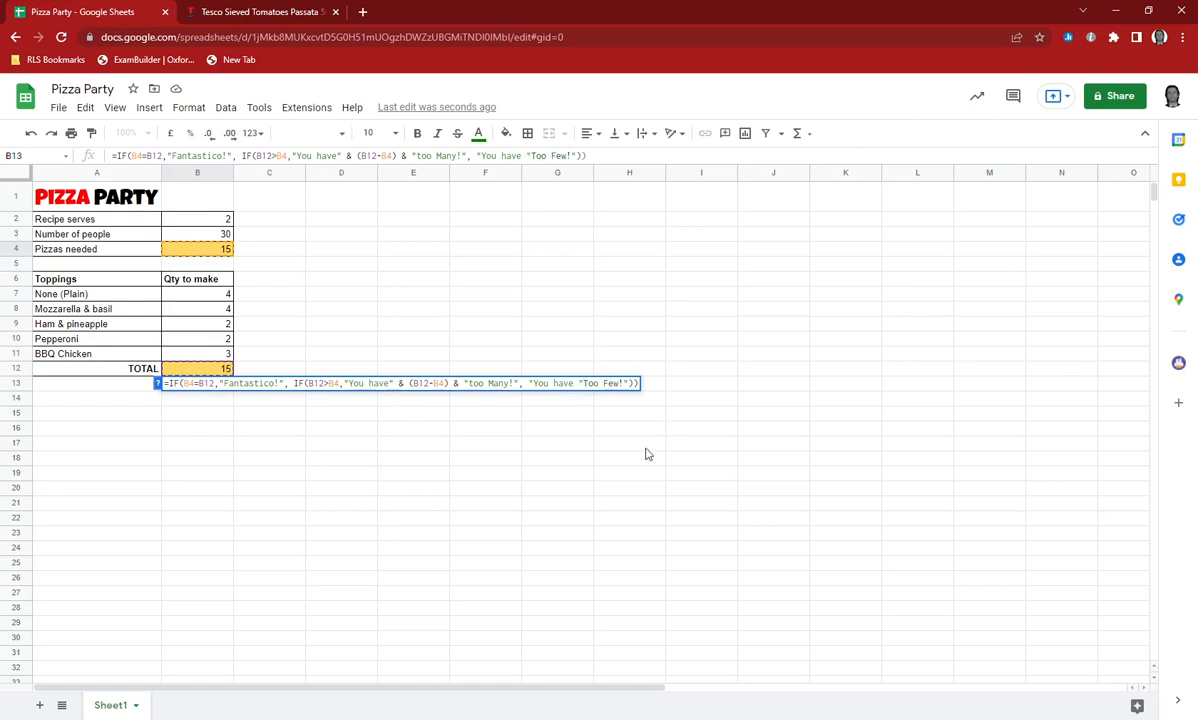
{"action": "left_click", "coordinate": [392, 383]}
{"action": "left_click", "coordinate": [468, 384]}
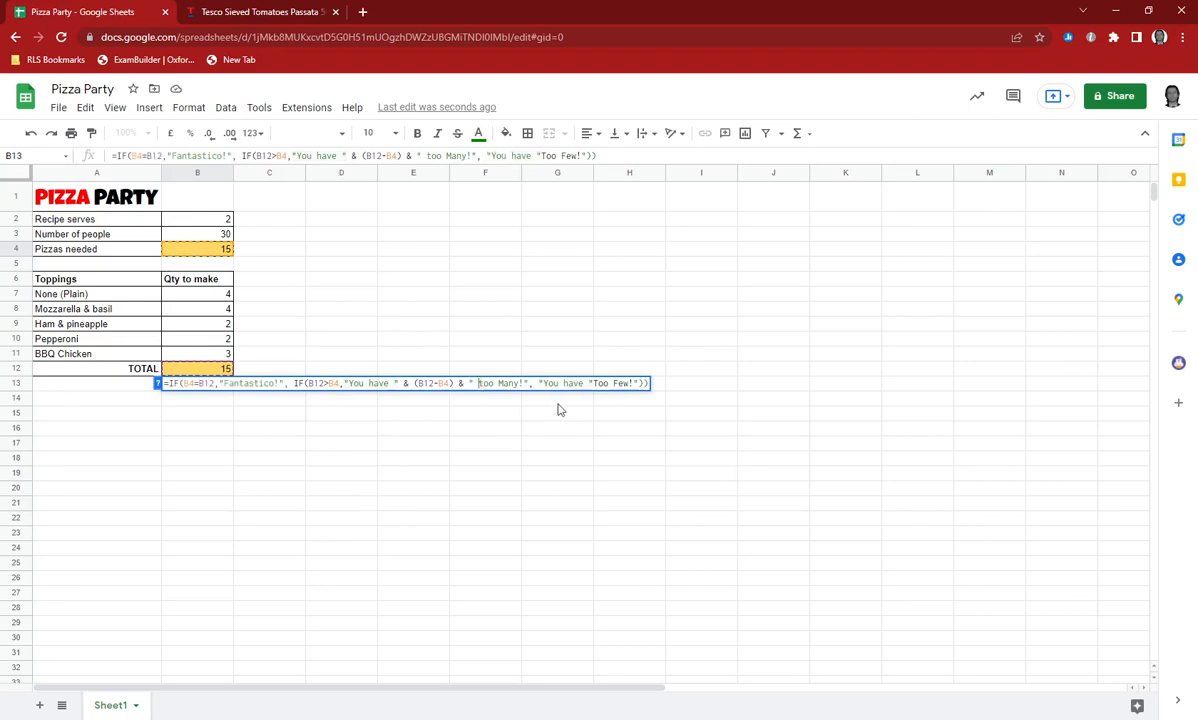
Concatenate the bracketed difference (B4-B12) after "You have " in the too-few result of the B13 formula.
{"action": "left_click", "coordinate": [590, 384]}
{"action": "type", "text": "&"}
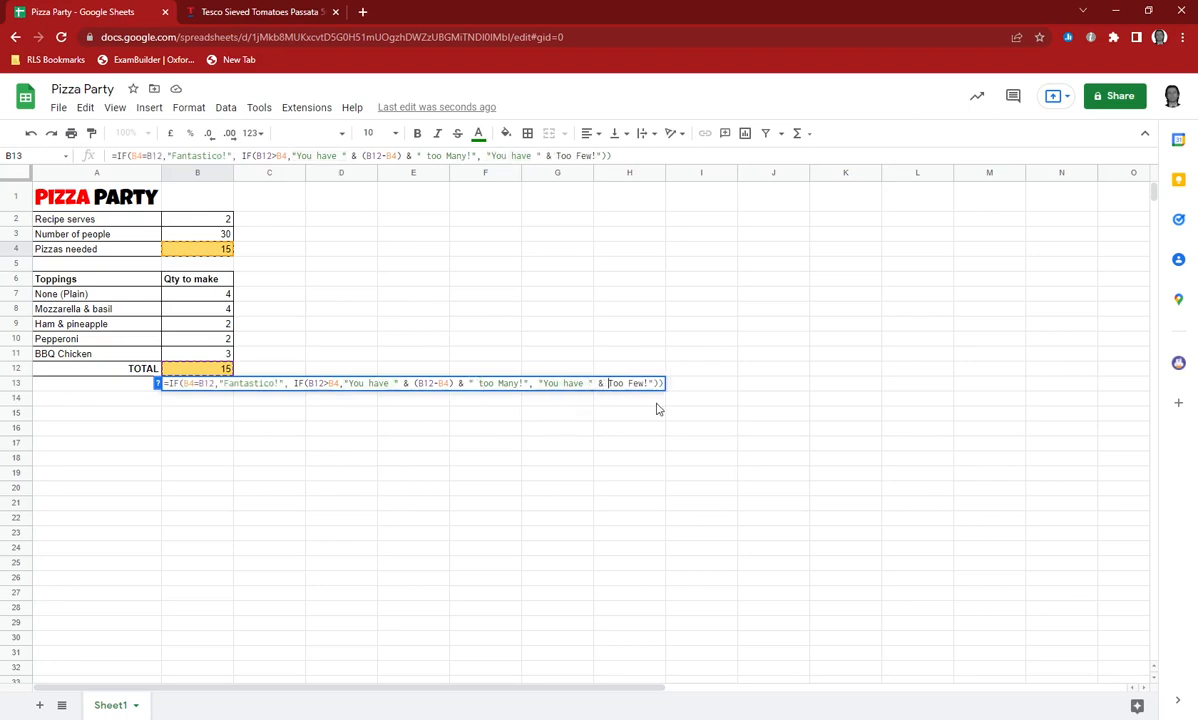
{"action": "left_click", "coordinate": [187, 251]}
{"action": "type", "text": "-"}
{"action": "left_click", "coordinate": [200, 369]}
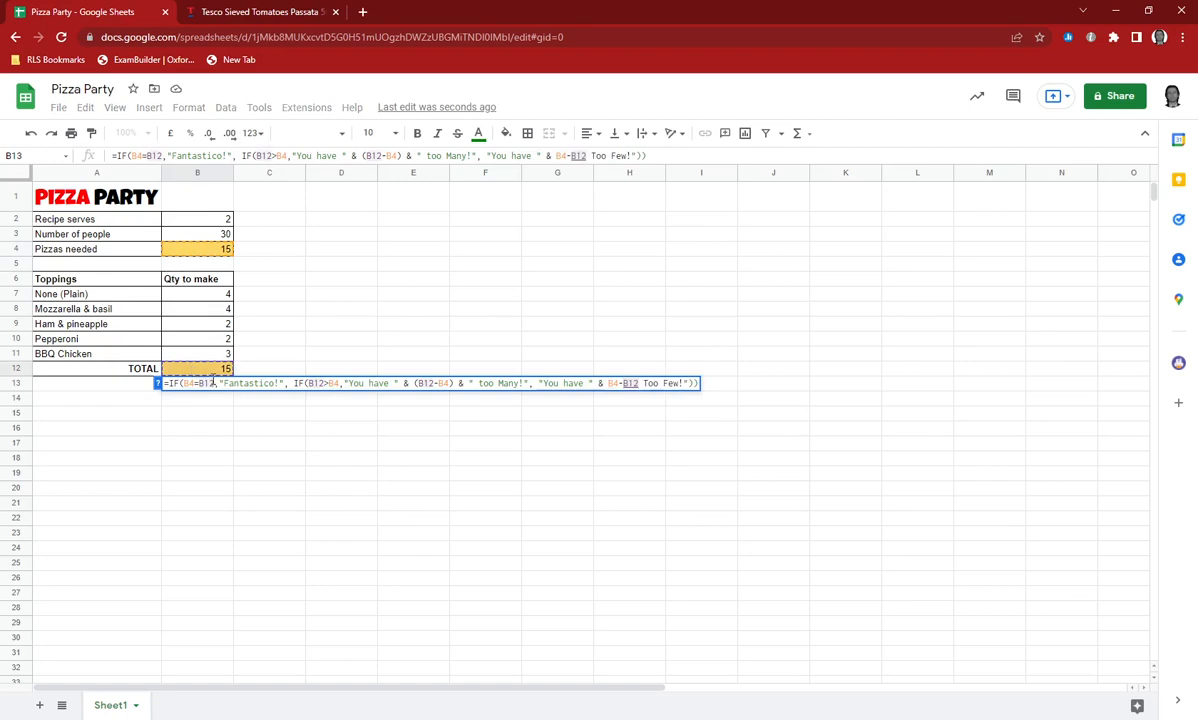
{"action": "type", "text": ")"}
{"action": "key", "text": "Left"}
{"action": "key", "text": "Left"}
{"action": "key", "text": "Left"}
{"action": "key", "text": "Left"}
{"action": "key", "text": "Left"}
{"action": "key", "text": "Left"}
{"action": "key", "text": "Left"}
{"action": "type", "text": "("}
Join the text " too Few!" after (B4-B12) with an & operator and enter the B13 formula.
{"action": "key", "text": "Right"}
{"action": "key", "text": "Right"}
{"action": "key", "text": "Right"}
{"action": "key", "text": "Right"}
{"action": "key", "text": "Right"}
{"action": "key", "text": "Right"}
{"action": "key", "text": "Right"}
{"action": "type", "text": "&"}
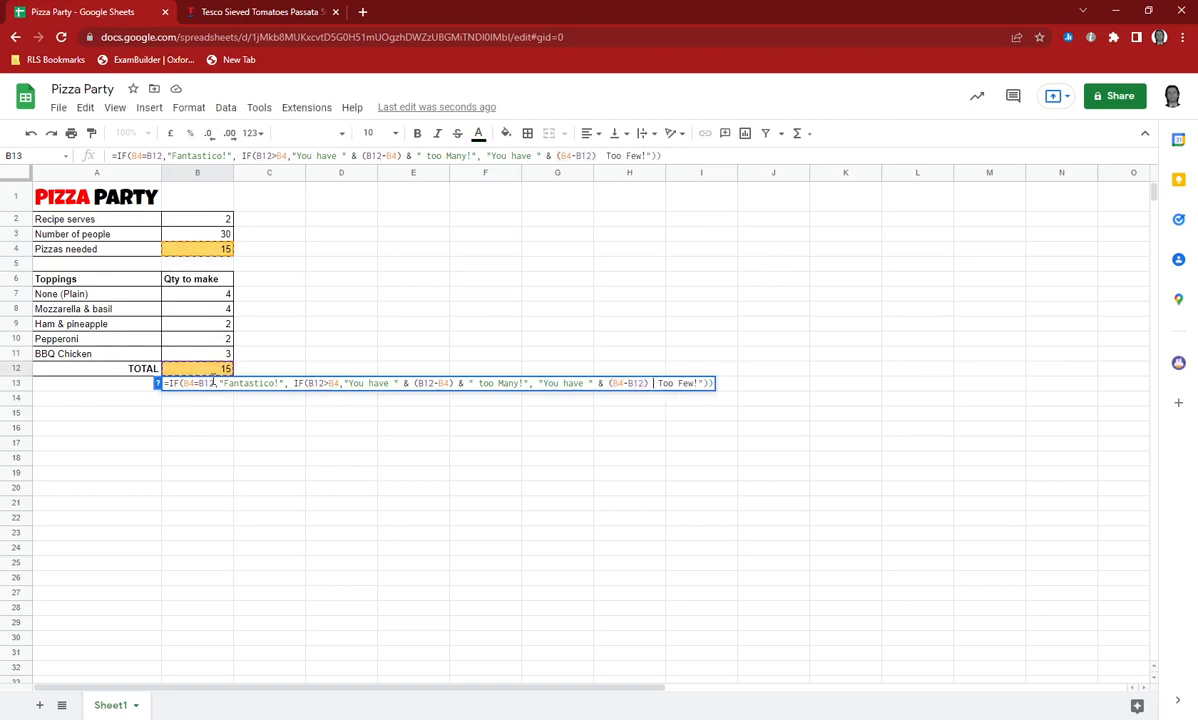
{"action": "type", "text": " \""}
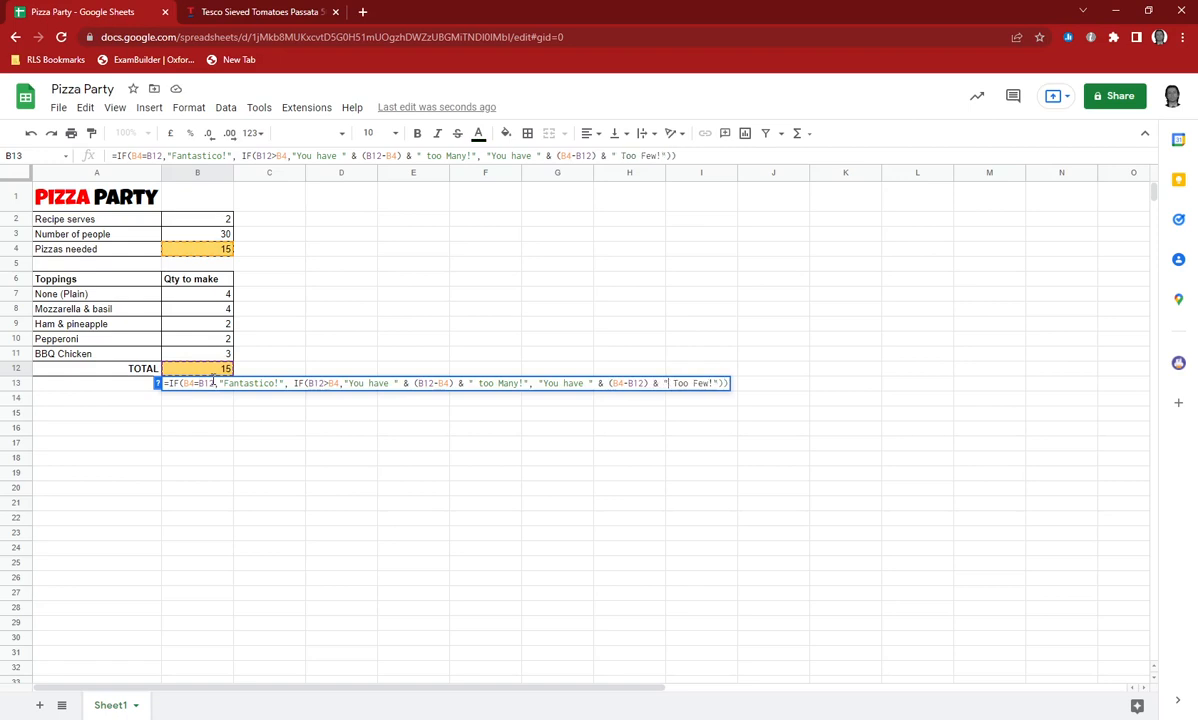
{"action": "key", "text": "Delete"}
{"action": "type", "text": "t"}
{"action": "key", "text": "Return"}
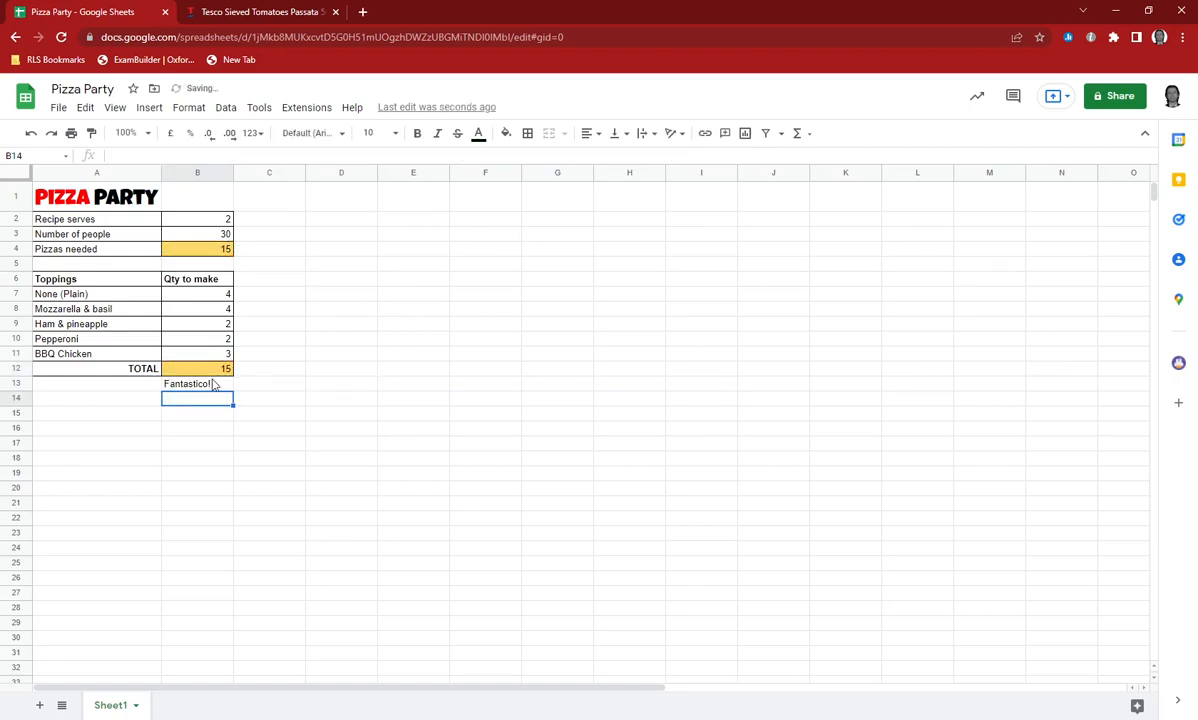
Test the too-few message by setting the None (Plain) quantity in B7 to 0.
{"action": "left_click", "coordinate": [205, 297]}
{"action": "type", "text": "0"}
{"action": "key", "text": "Return"}
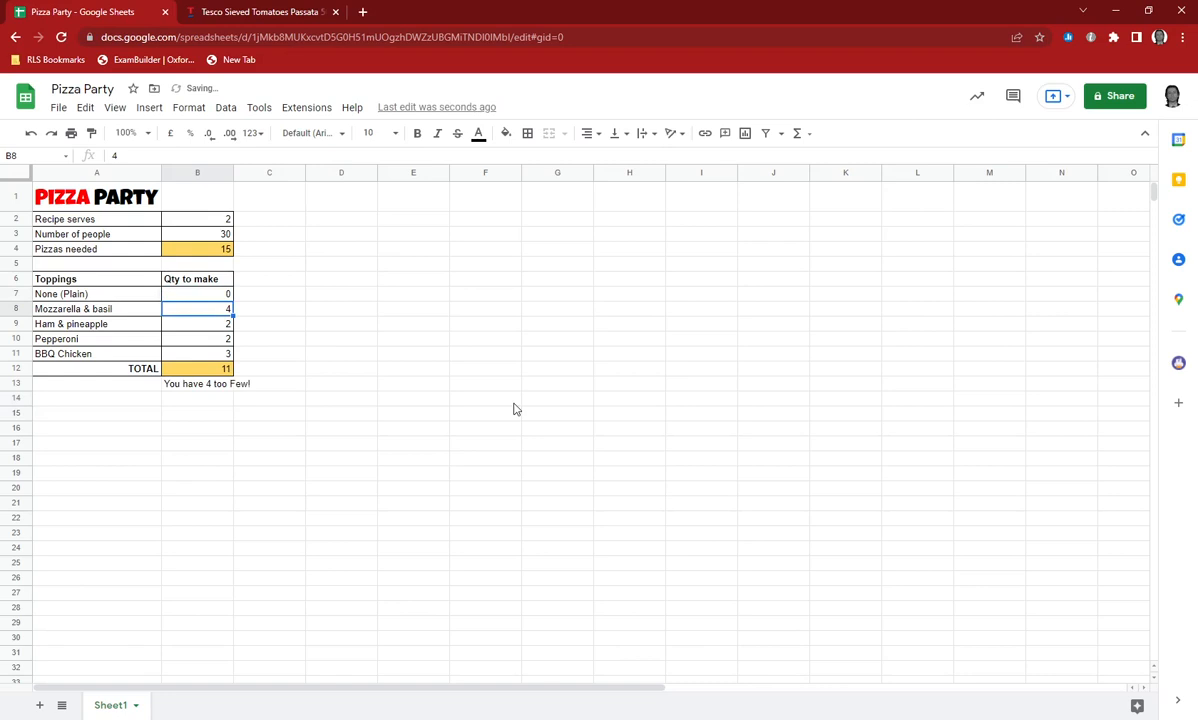
Change "Few" to lowercase "few" in the B13 formula's too-few message.
{"action": "double_click", "coordinate": [205, 385]}
{"action": "left_click", "coordinate": [697, 383]}
{"action": "key", "text": "BackSpace"}
{"action": "type", "text": "f"}
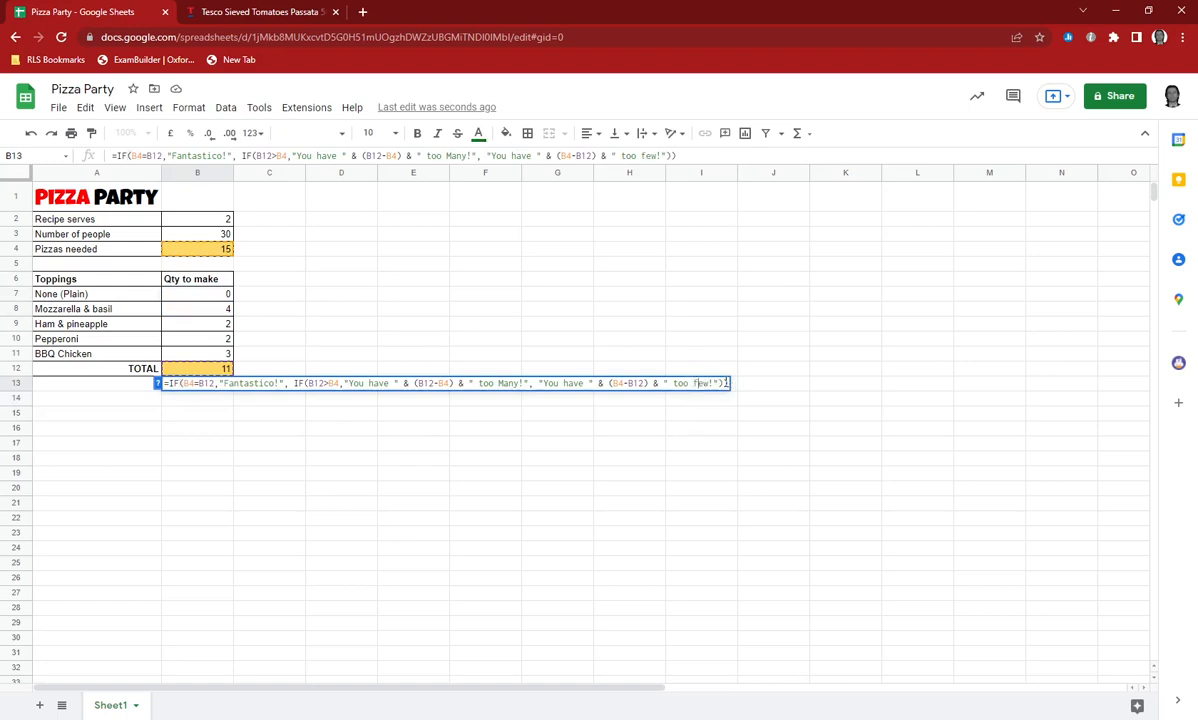
{"action": "key", "text": "Return"}
Test the too-many message by setting the None (Plain) quantity in B7 to 20.
{"action": "left_click", "coordinate": [209, 294]}
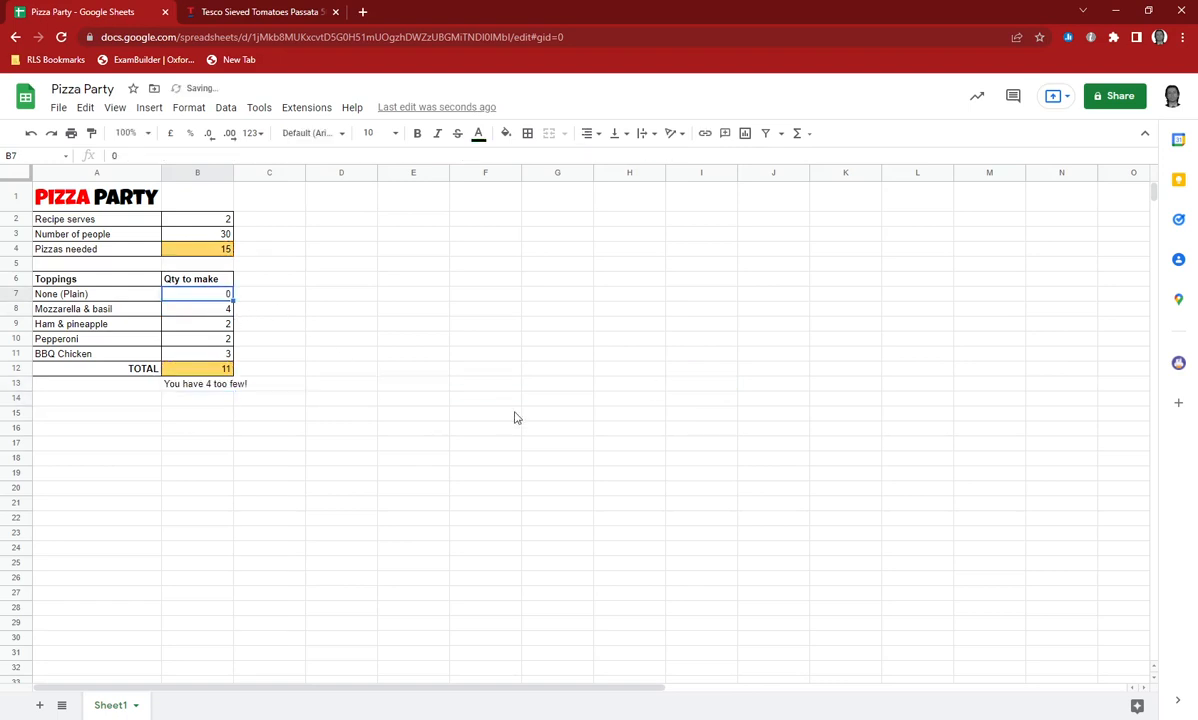
{"action": "type", "text": "20"}
{"action": "key", "text": "Return"}
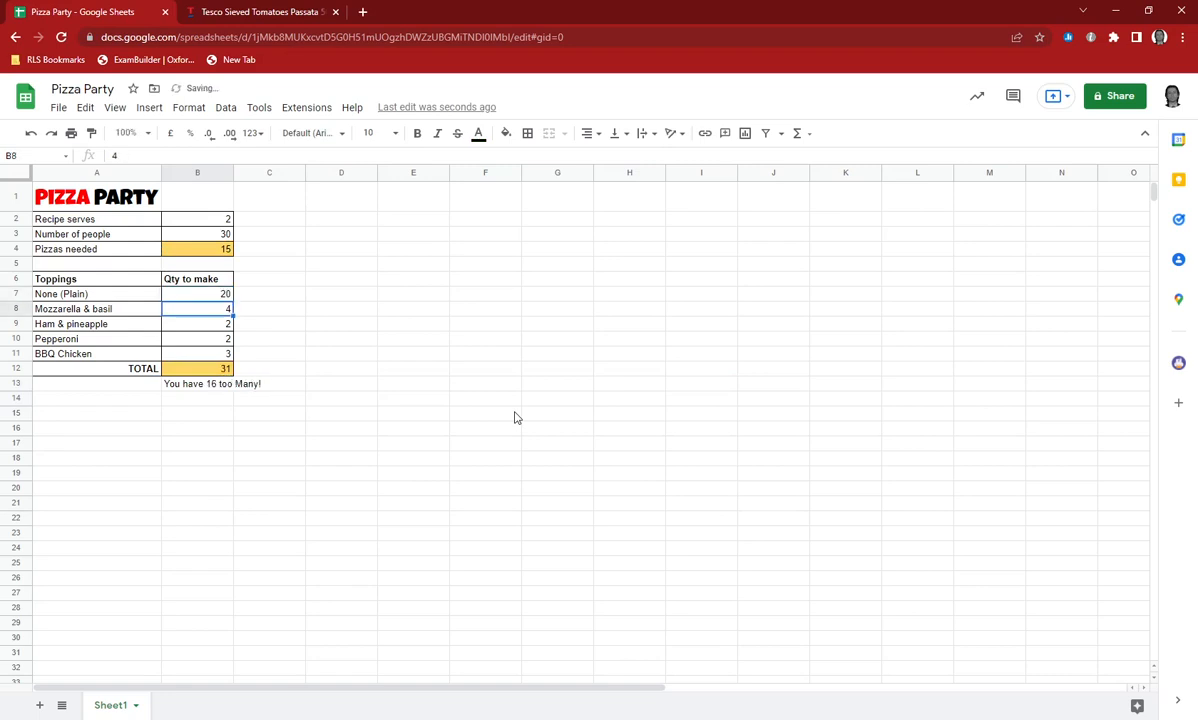
Change "Many" to lowercase "many" in the B13 formula's too-many message.
{"action": "key", "text": "Down"}
{"action": "key", "text": "Down"}
{"action": "key", "text": "Down"}
{"action": "key", "text": "Down"}
{"action": "key", "text": "Down"}
{"action": "key", "text": "Return"}
{"action": "left_click", "coordinate": [500, 383]}
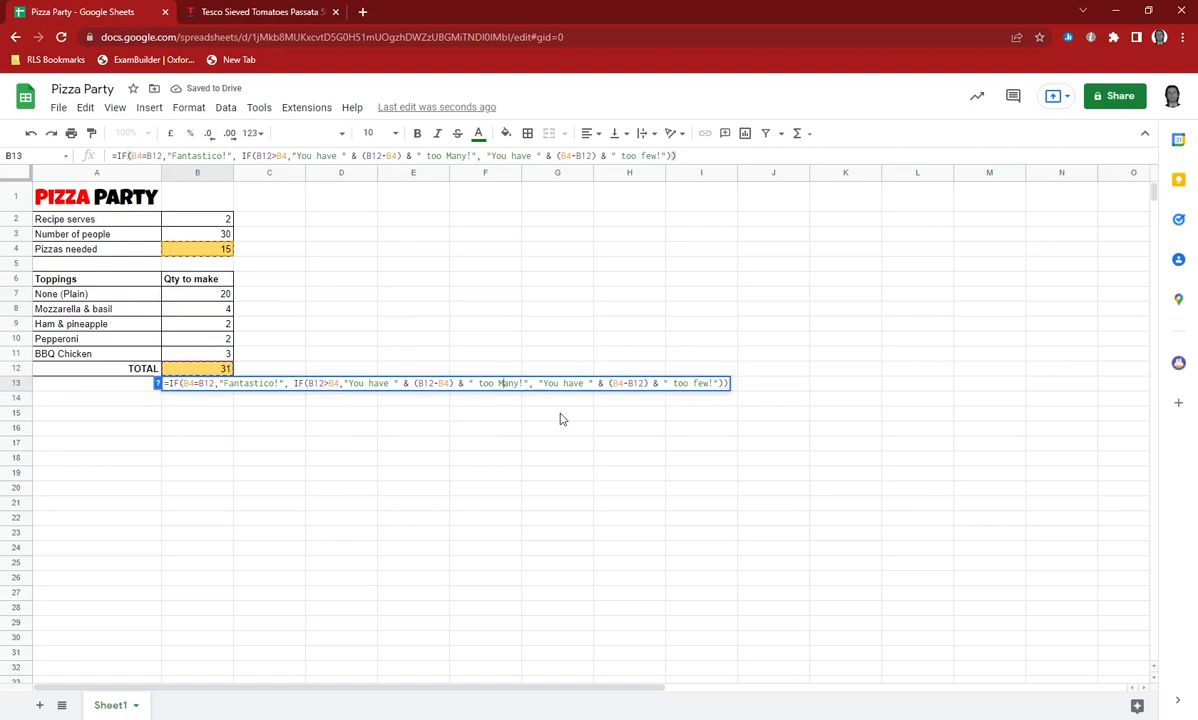
{"action": "key", "text": "BackSpace"}
{"action": "type", "text": "m"}
{"action": "key", "text": "Return"}
Set the None (Plain) quantity in B7 to 4.
{"action": "key", "text": "Up"}
{"action": "key", "text": "Up"}
{"action": "key", "text": "Up"}
{"action": "key", "text": "Up"}
{"action": "key", "text": "Up"}
{"action": "key", "text": "Up"}
{"action": "key", "text": "Up"}
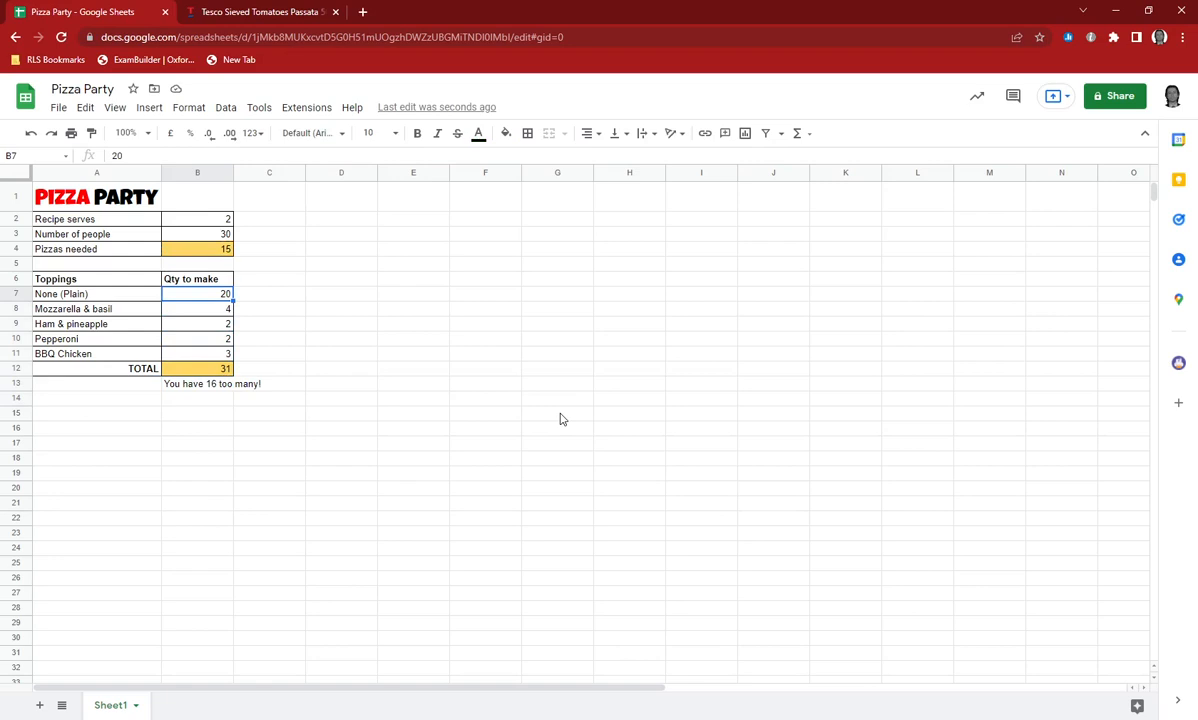
{"action": "type", "text": "4"}
{"action": "key", "text": "Return"}
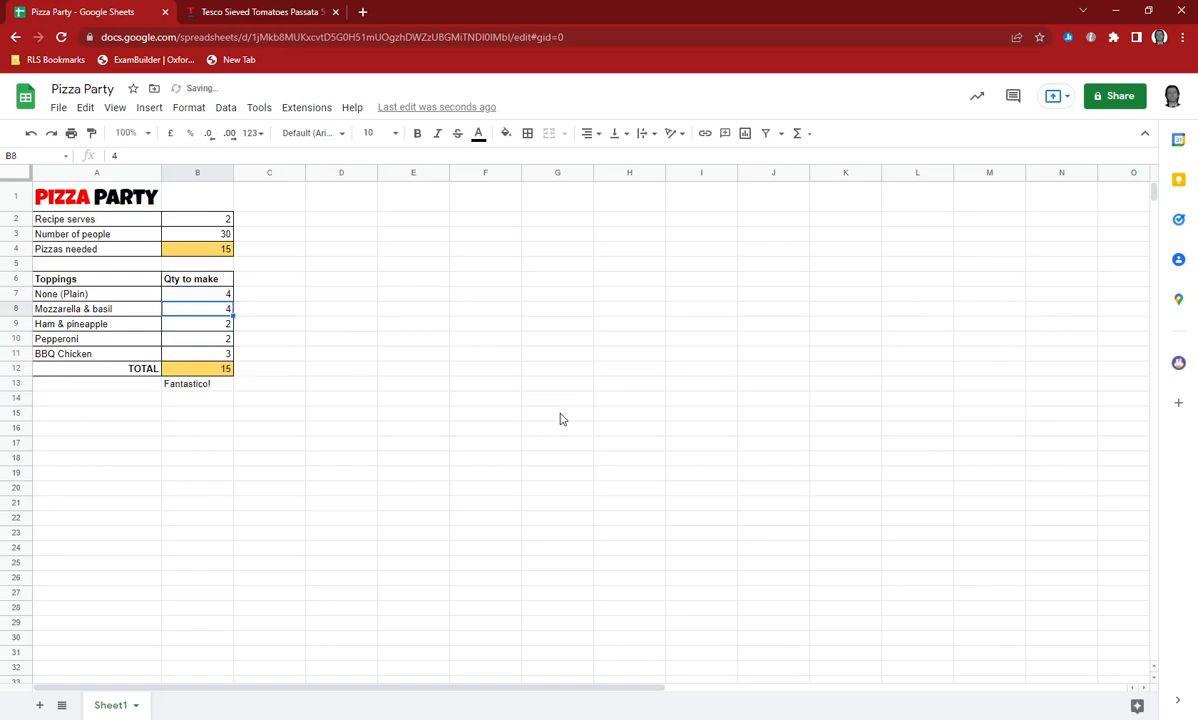